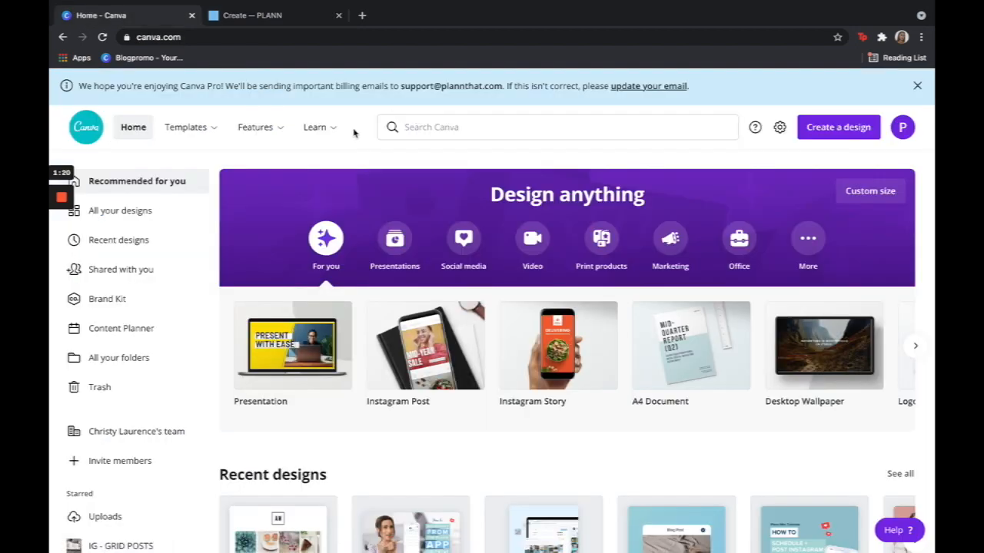
# - Search the templates for "media kit" and open the Simple White and Mint with Grunge Texture Media Kit
pyautogui.click(478, 123)
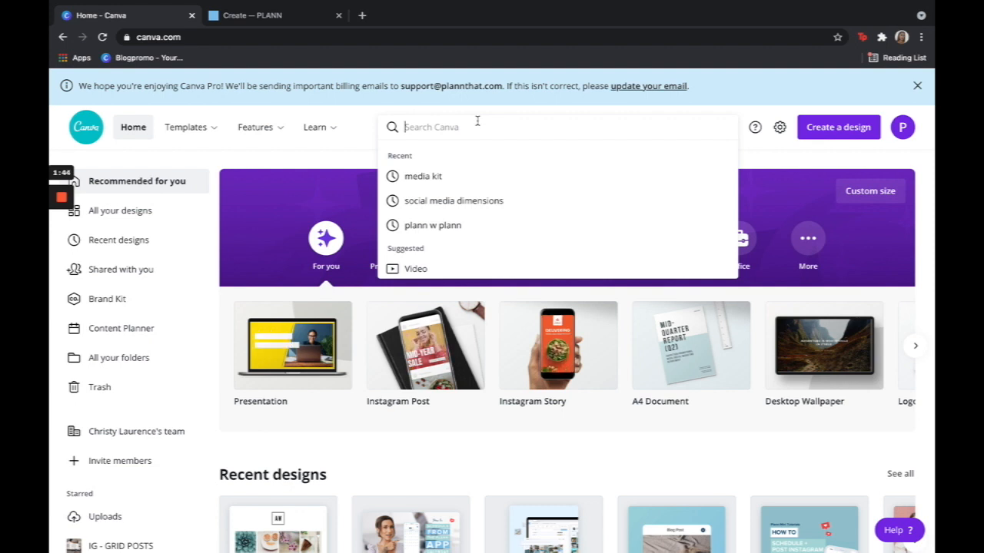
pyautogui.write('meida k')
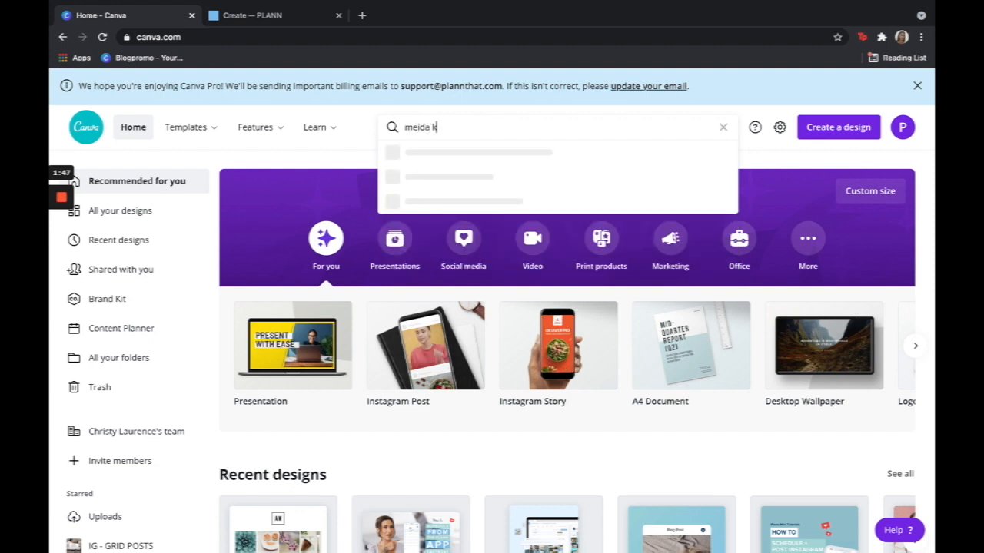
pyautogui.press('BackSpace')
pyautogui.press('BackSpace')
pyautogui.press('BackSpace')
pyautogui.press('BackSpace')
pyautogui.press('BackSpace')
pyautogui.write('e')
pyautogui.press('BackSpace')
pyautogui.write('media kit')
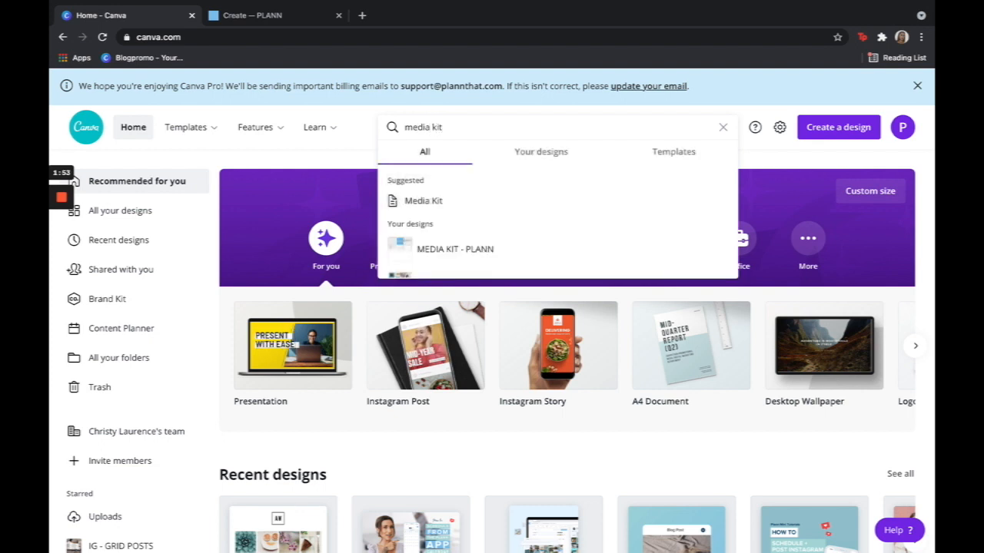
pyautogui.press('Return')
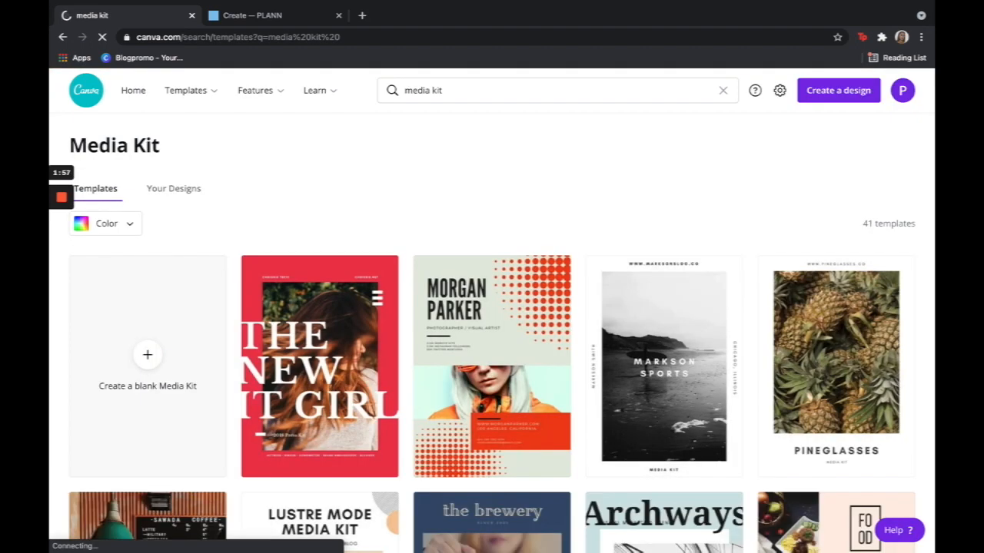
pyautogui.scroll(-3, 529, 316)
pyautogui.scroll(-5, 529, 316)
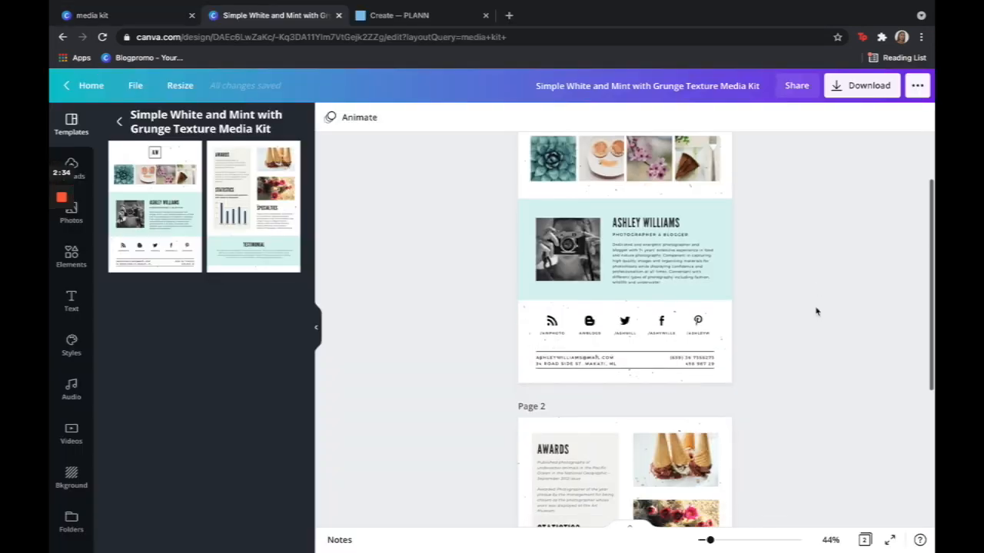
# - Review the layout and sections on both pages of the media kit template
pyautogui.scroll(-1, 816, 311)
pyautogui.scroll(3, 816, 311)
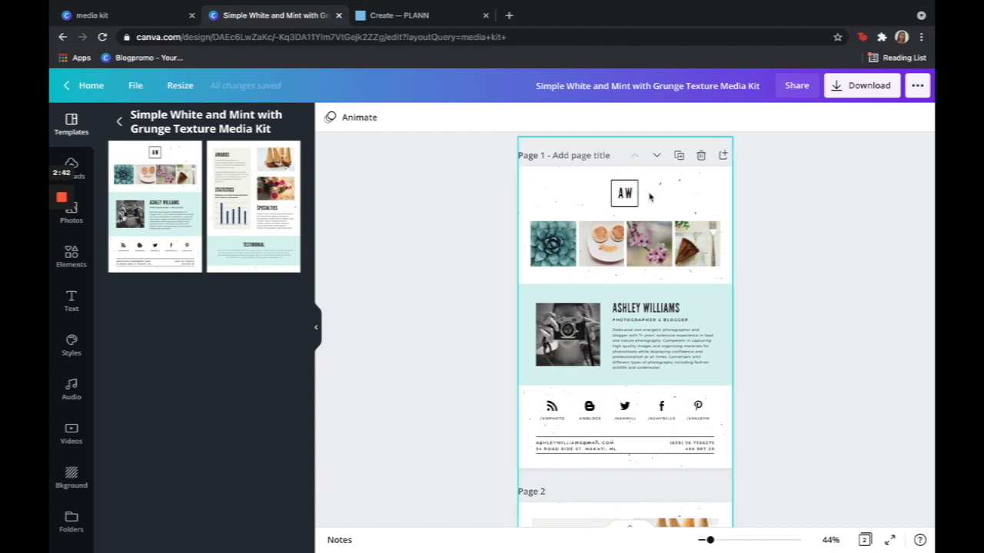
pyautogui.scroll(-1, 675, 321)
pyautogui.scroll(-2, 674, 321)
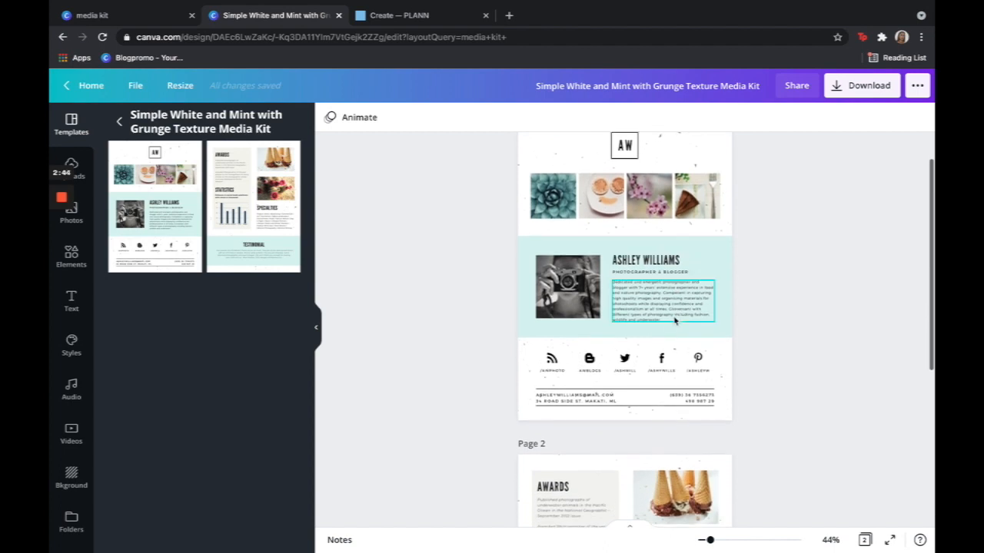
pyautogui.scroll(-15, 604, 365)
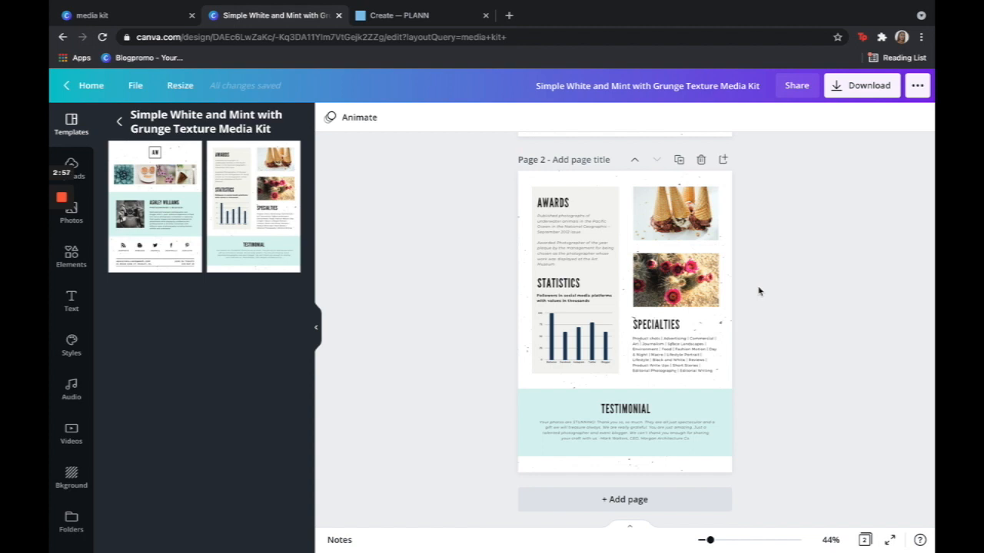
pyautogui.scroll(15, 759, 291)
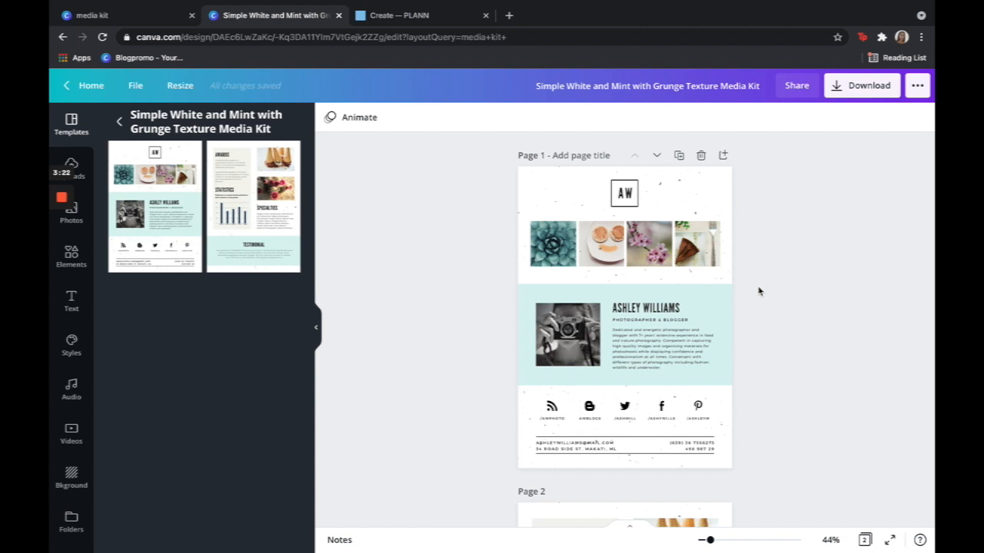
# - Delete the speckled grunge texture overlay from page 1 and page 2
pyautogui.click(677, 194)
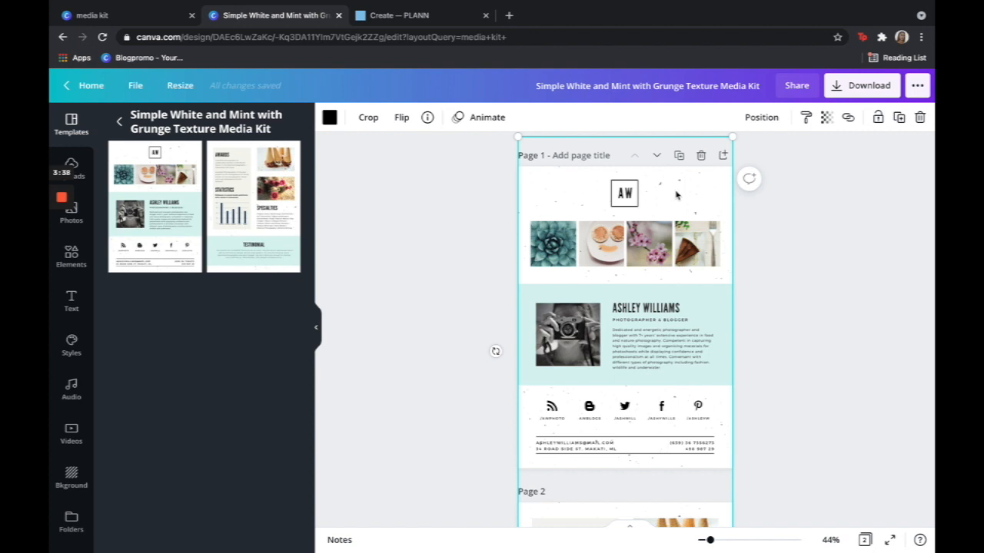
pyautogui.press('Delete')
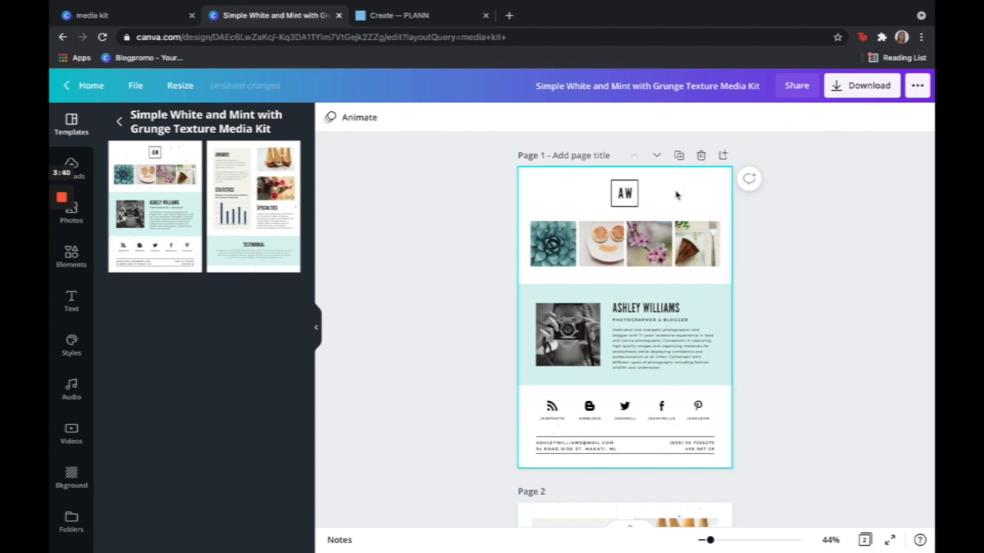
pyautogui.click(676, 194)
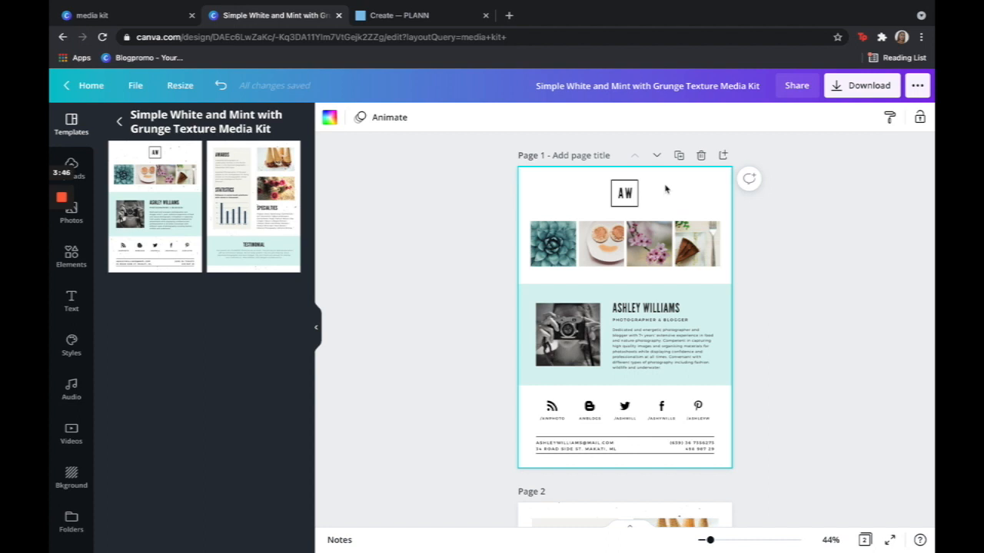
pyautogui.scroll(-3, 666, 196)
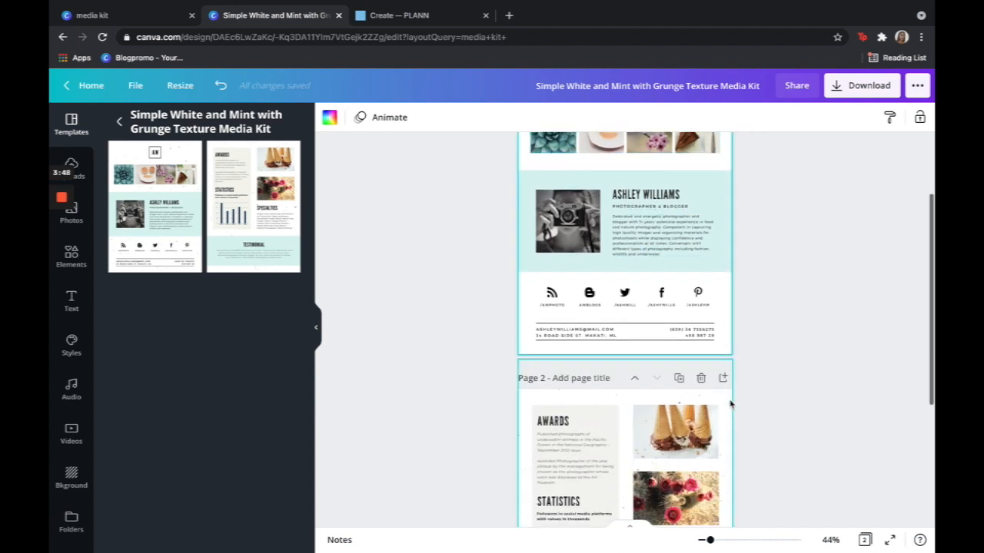
pyautogui.click(730, 402)
pyautogui.press('Delete')
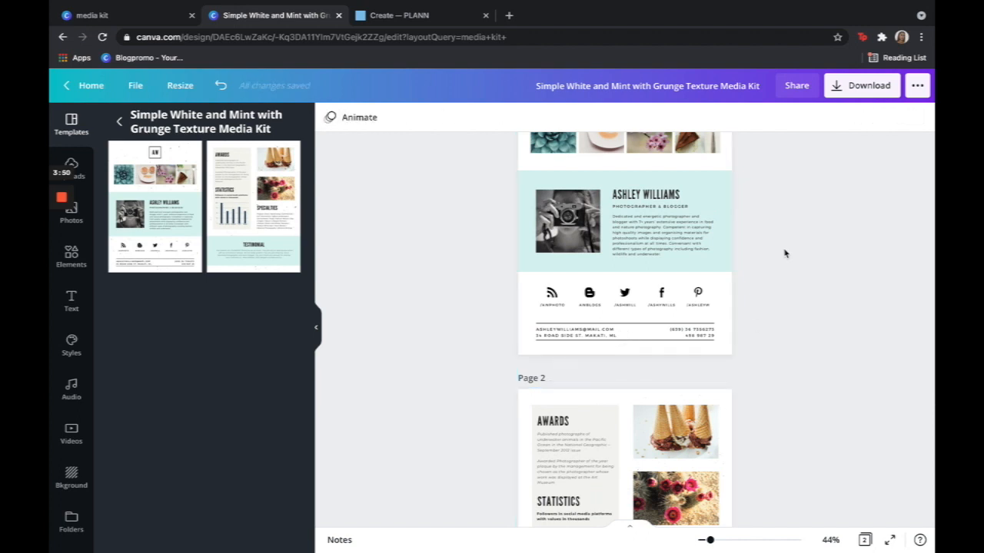
pyautogui.scroll(3, 785, 254)
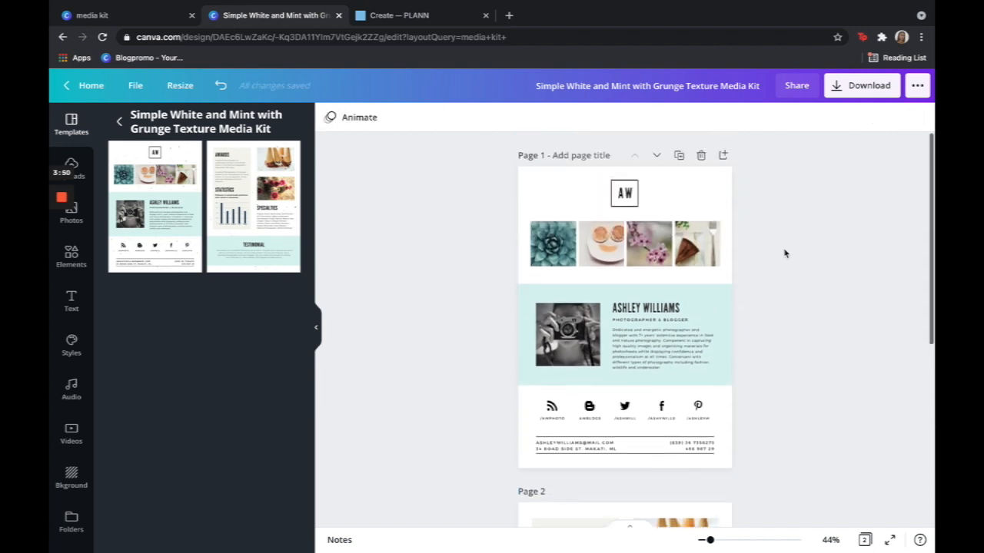
# - Set the uploaded beige palm-leaf image as the background of page 1
pyautogui.click(73, 216)
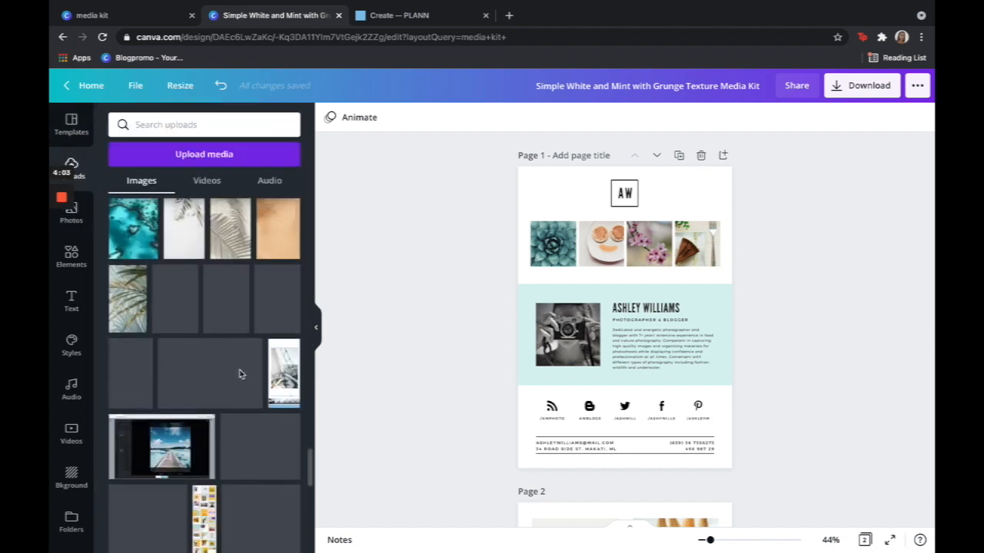
pyautogui.scroll(3, 239, 374)
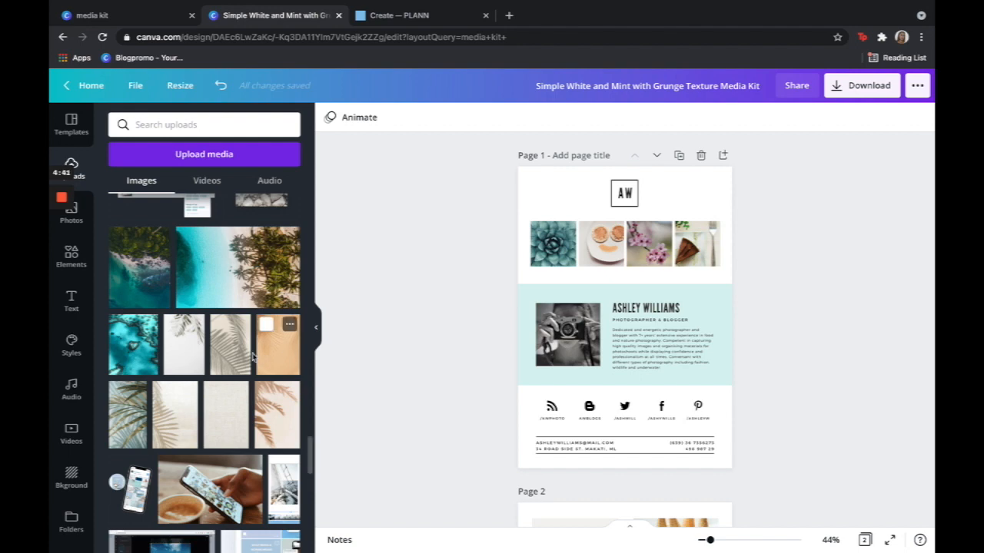
pyautogui.click(229, 356)
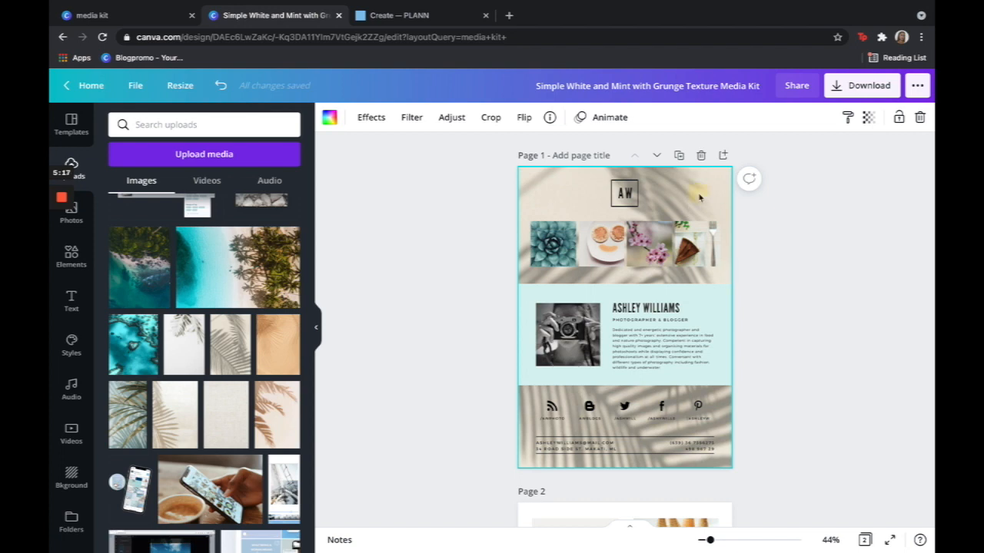
# - Set the page 1 background image's transparency to 41 and blur it slightly
pyautogui.click(868, 119)
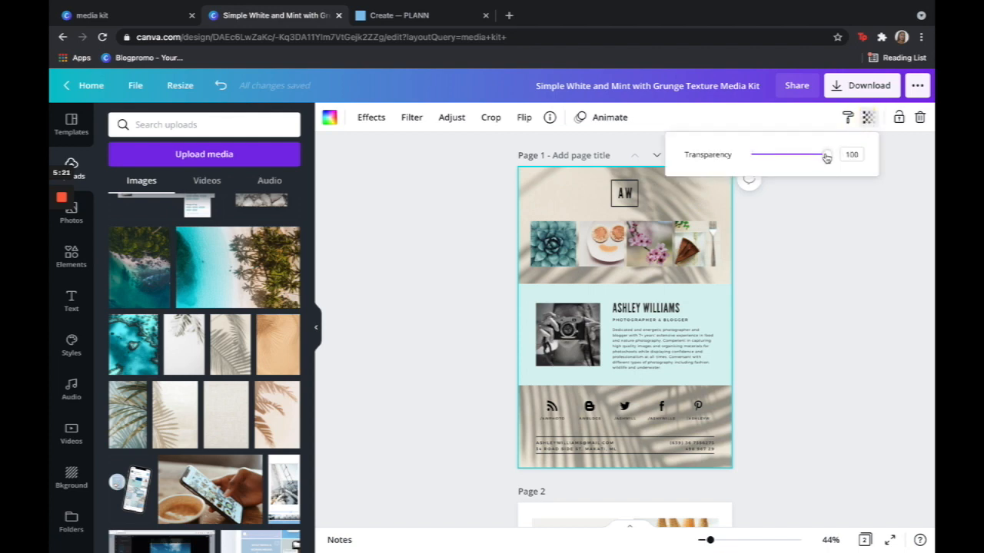
pyautogui.moveTo(826, 157); pyautogui.dragTo(782, 158)
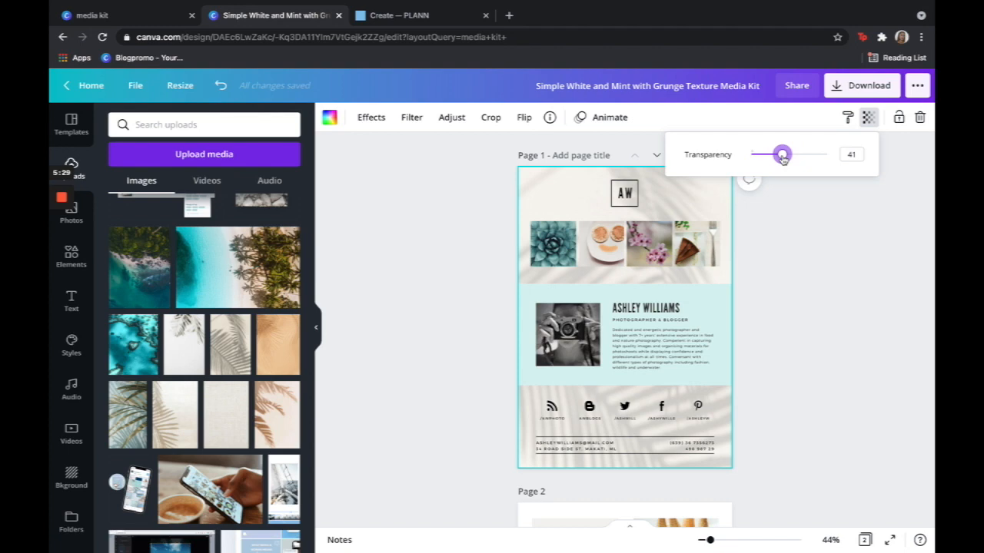
pyautogui.click(489, 169)
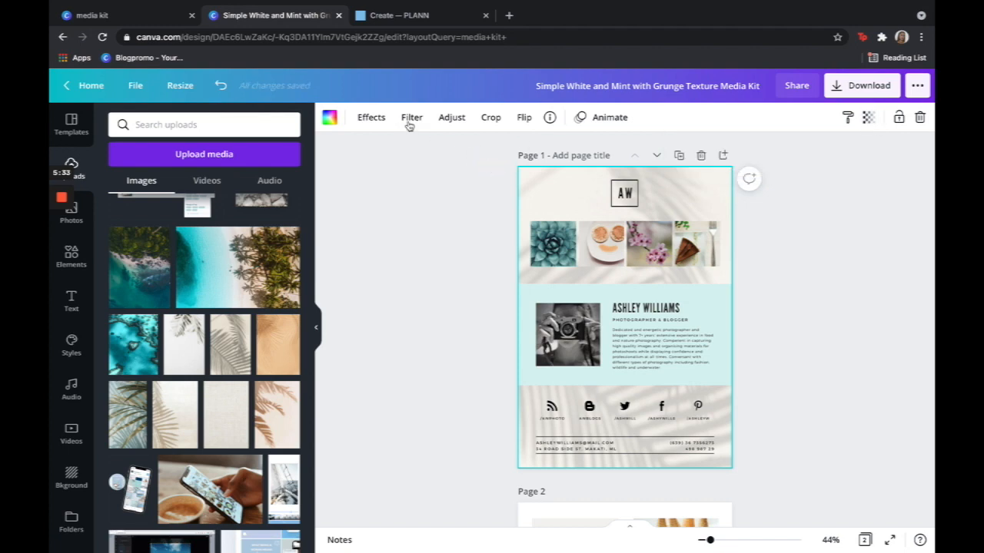
pyautogui.click(450, 117)
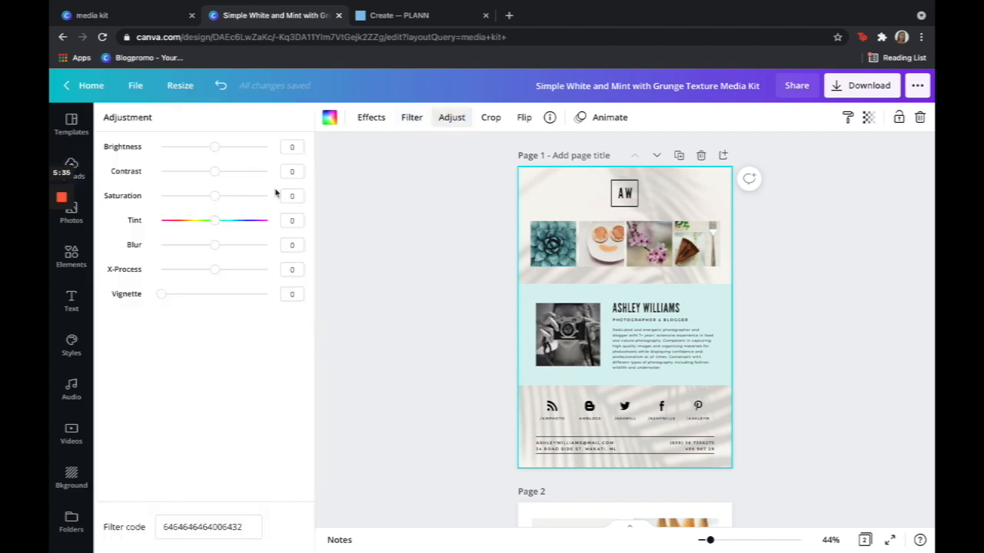
pyautogui.click(216, 245)
pyautogui.moveTo(218, 246); pyautogui.dragTo(224, 248)
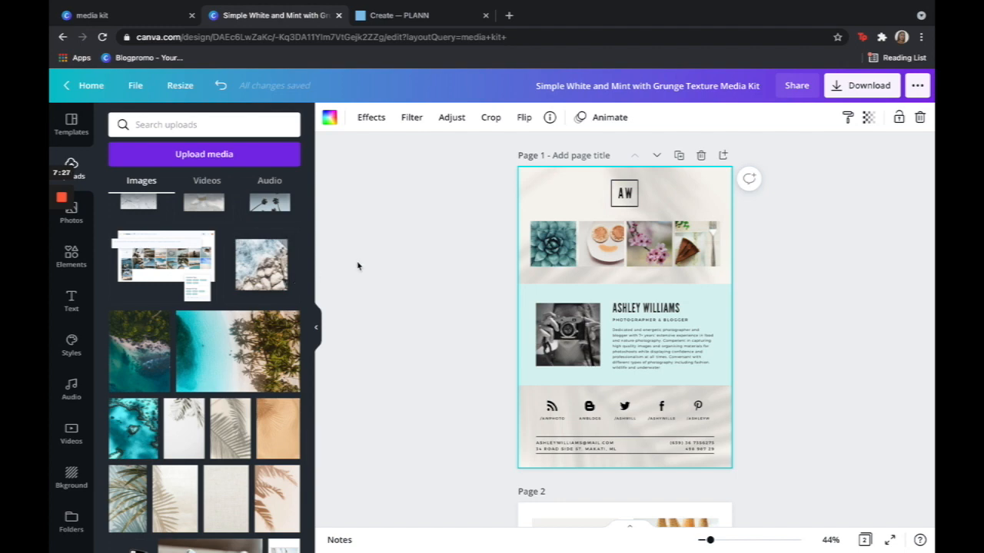
# - Delete the framed AW monogram above the photo row on page 1
pyautogui.scroll(-10, 273, 251)
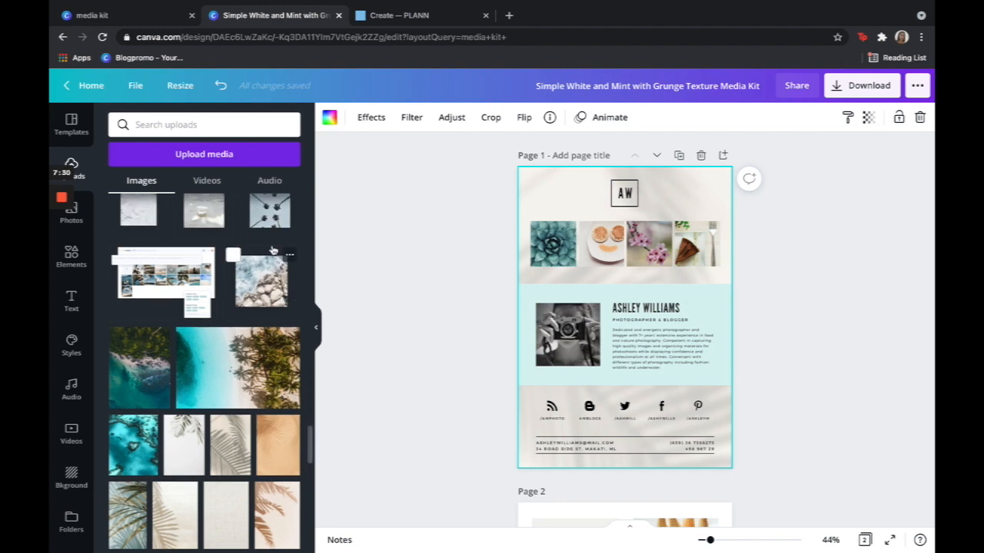
pyautogui.scroll(4, 273, 251)
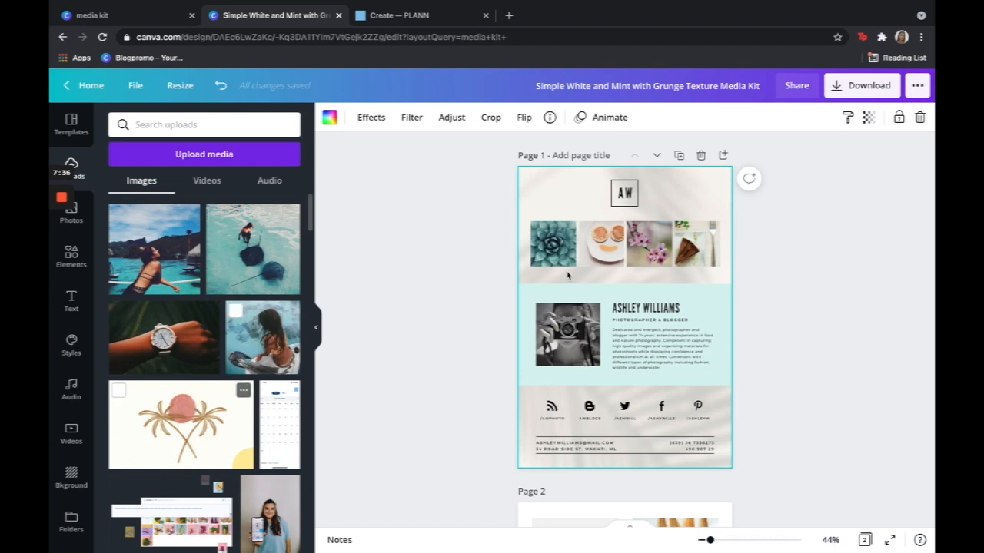
pyautogui.click(626, 195)
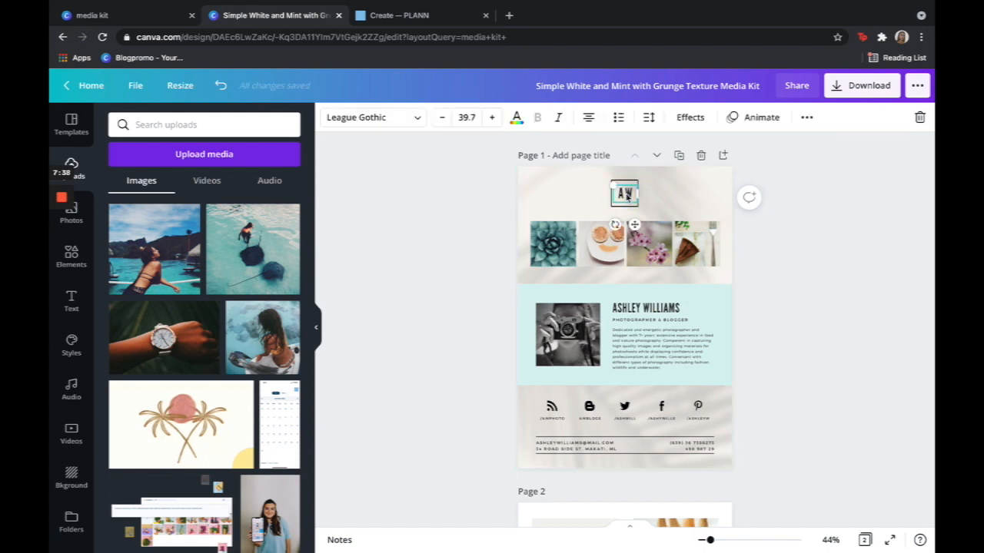
pyautogui.press('Delete')
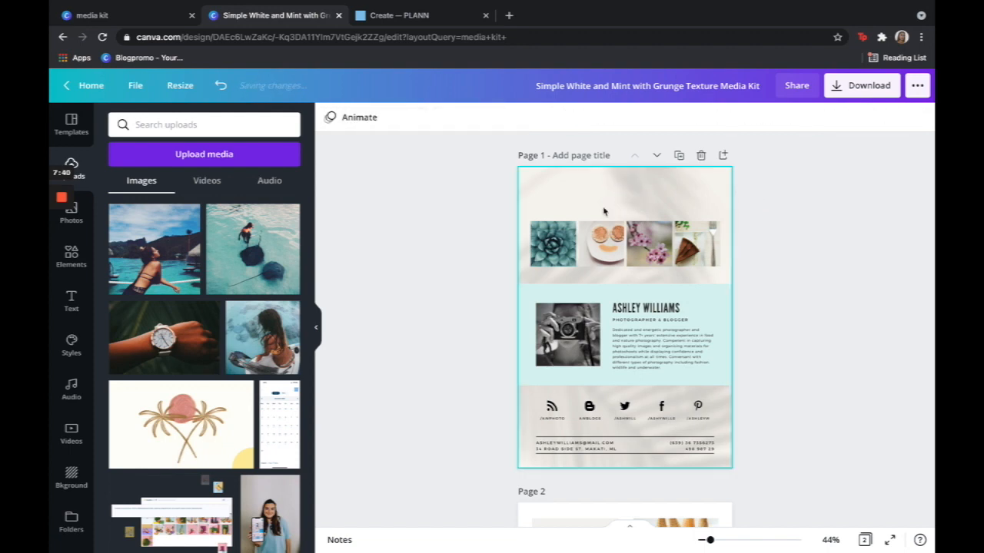
# - Add the uploaded palm-tree logo to page 1, remove its background, and fit it centred above the photo row
pyautogui.moveTo(212, 421); pyautogui.dragTo(584, 199)
pyautogui.click(346, 120)
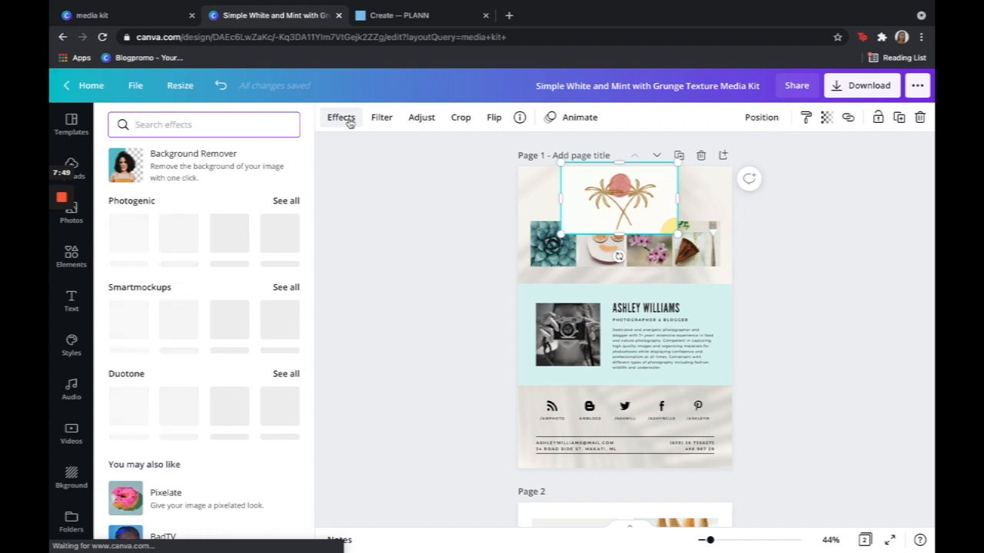
pyautogui.click(210, 162)
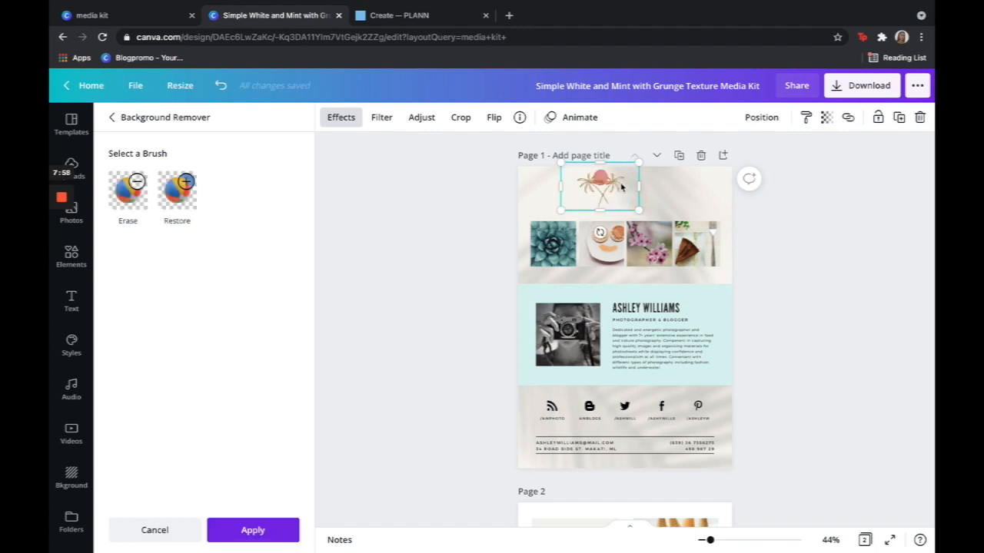
pyautogui.moveTo(608, 189); pyautogui.dragTo(632, 193)
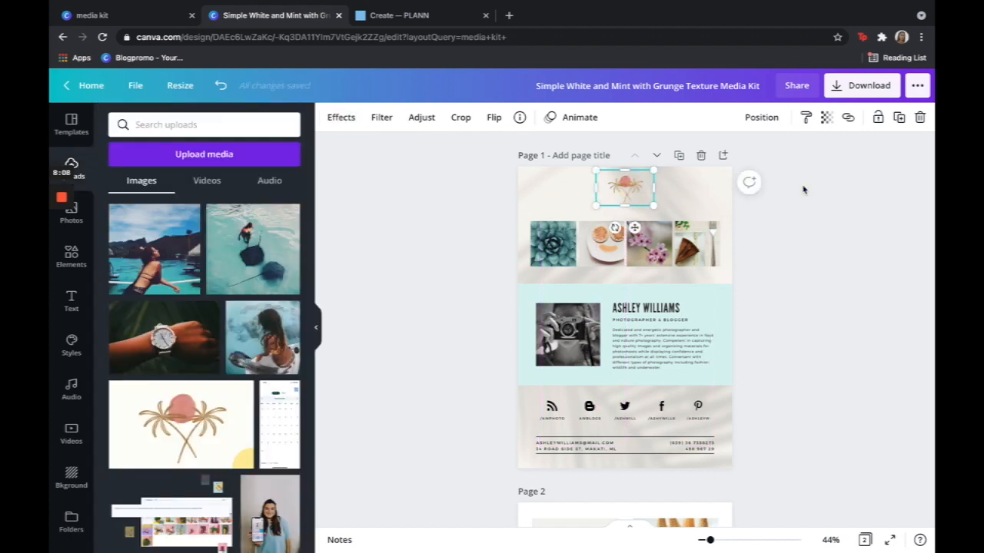
pyautogui.click(807, 223)
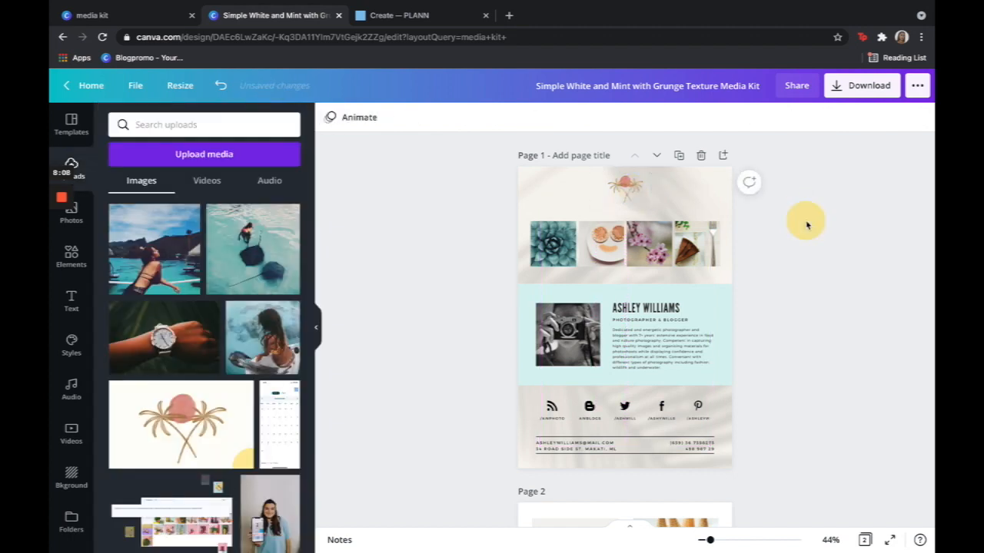
# - Make the palm-tree logo on page 1 slightly more transparent
pyautogui.click(629, 191)
pyautogui.click(826, 117)
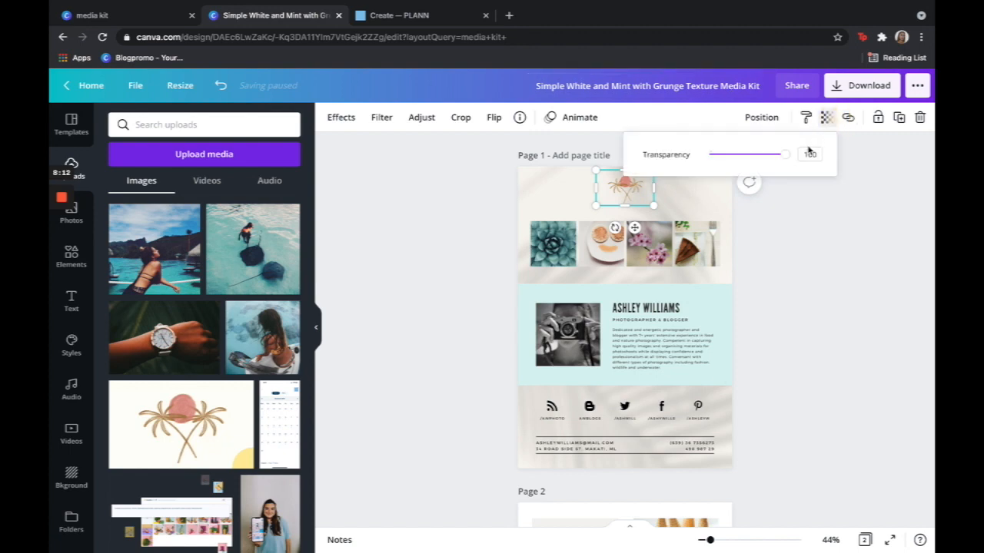
pyautogui.moveTo(784, 155)
pyautogui.mouseDown()
pyautogui.moveTo(724, 156)
pyautogui.moveTo(775, 165)
pyautogui.mouseUp()
pyautogui.click(780, 222)
pyautogui.click(780, 222)
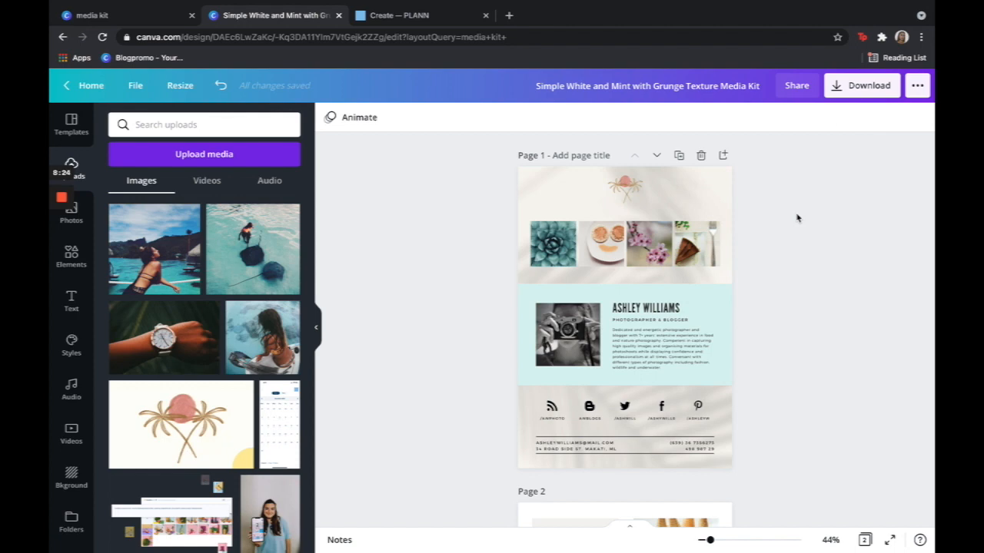
# - Recolour the mint band behind the bio section on page 1 with the light beige from the photo colours
pyautogui.click(721, 300)
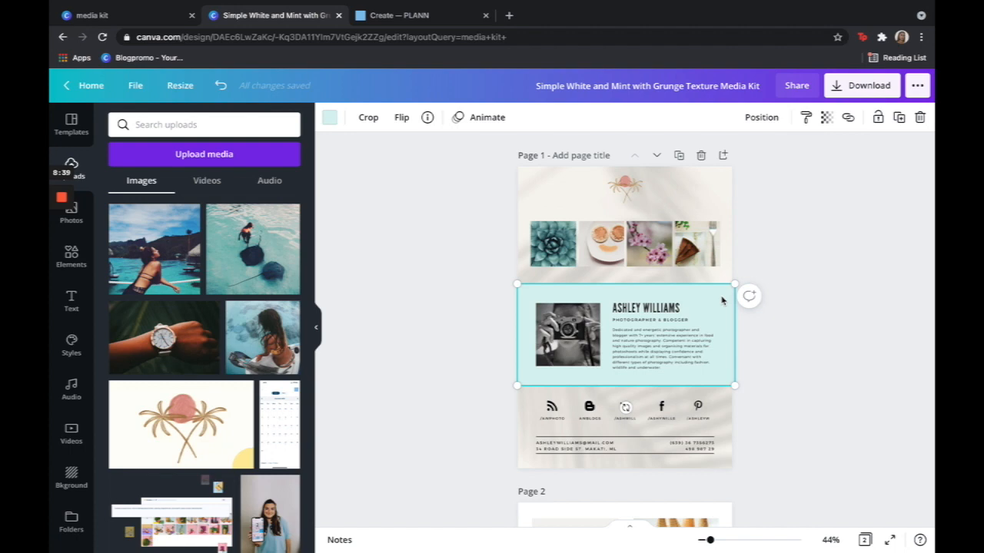
pyautogui.click(331, 119)
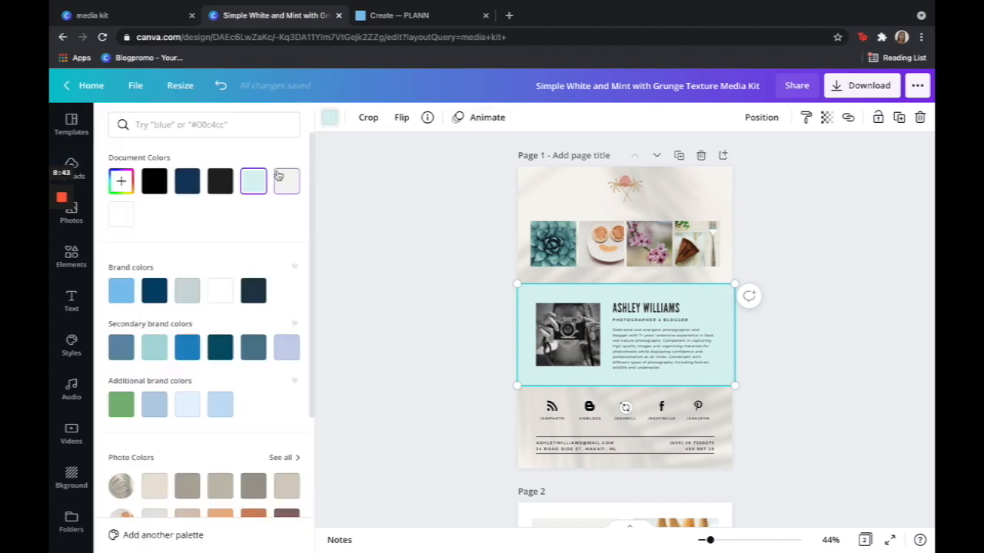
pyautogui.scroll(-1, 283, 230)
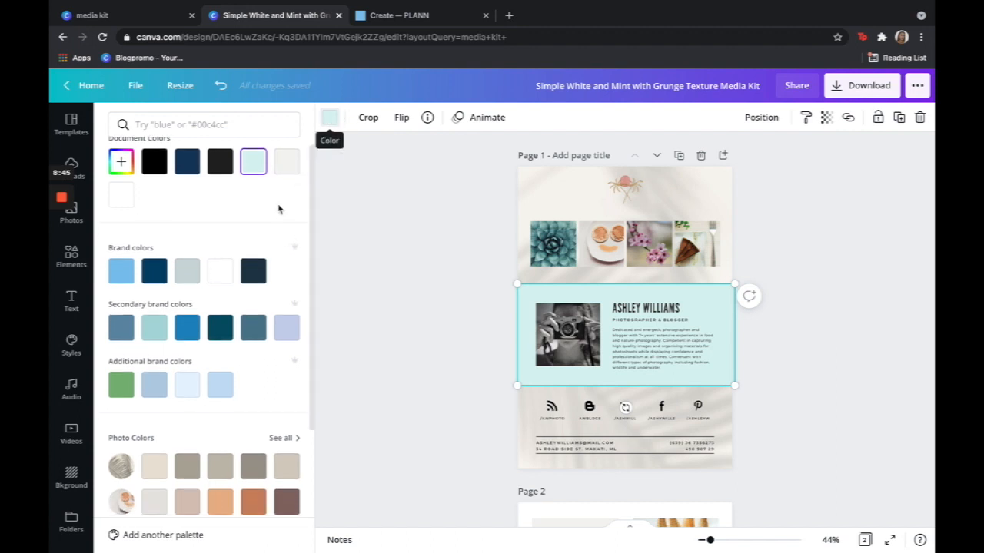
pyautogui.scroll(-4, 278, 209)
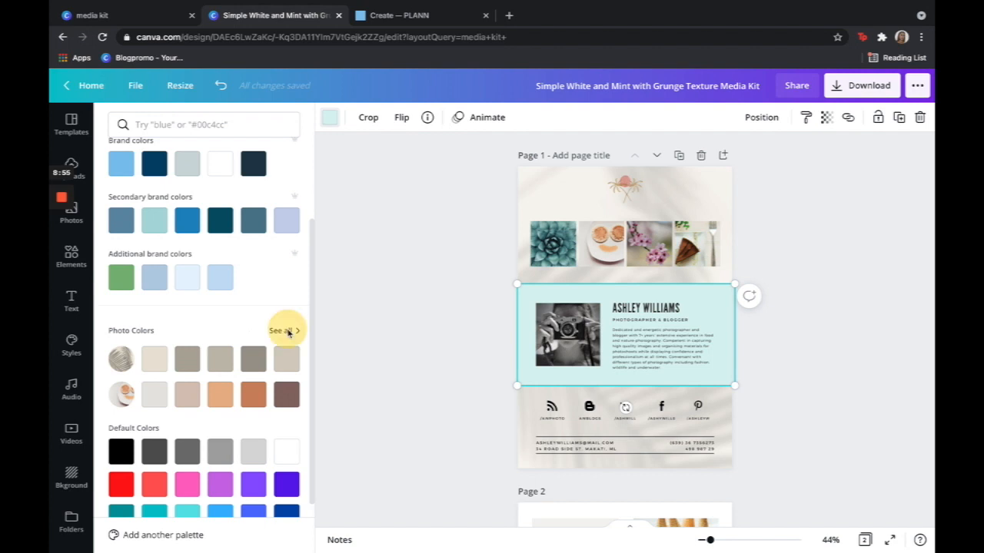
pyautogui.click(282, 331)
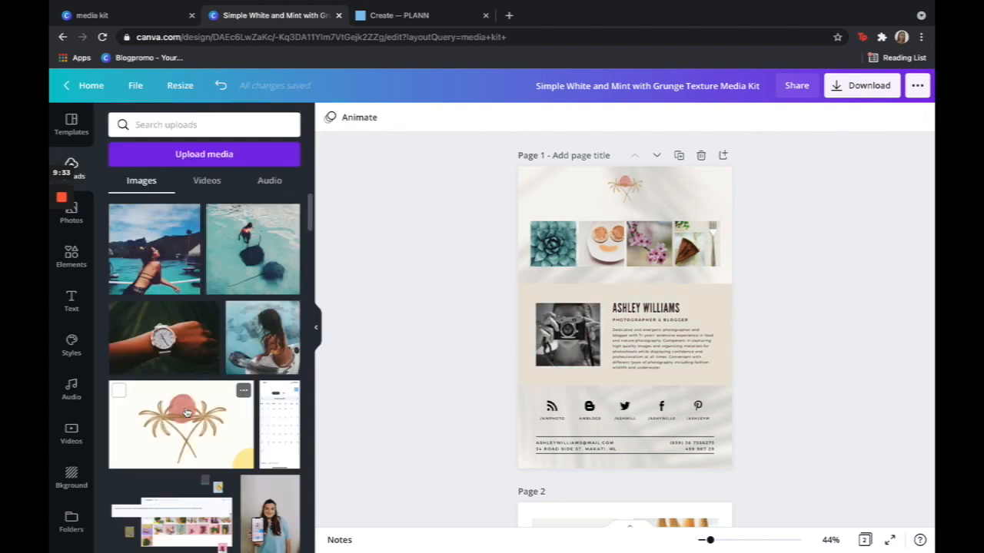
# - Replace the first picture in page 1's photo row with the palm-tree logo and look through the photo colours extracted from it
pyautogui.moveTo(188, 413); pyautogui.dragTo(547, 248)
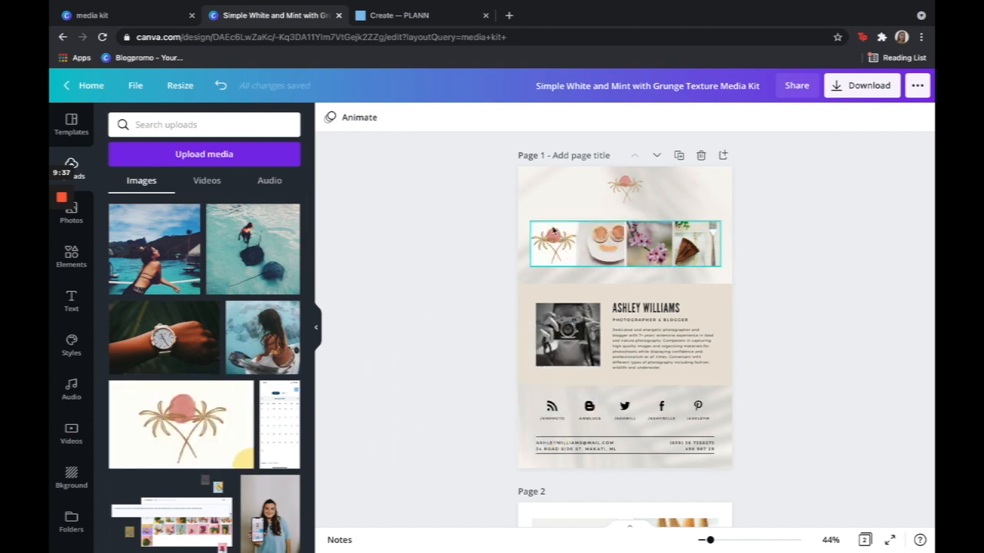
pyautogui.click(534, 194)
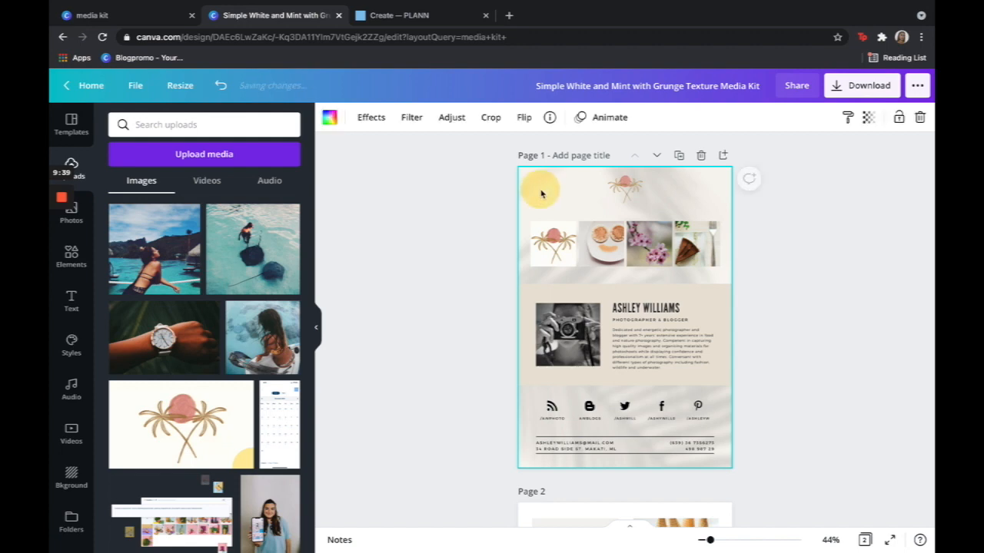
pyautogui.click(329, 117)
pyautogui.scroll(-3, 230, 295)
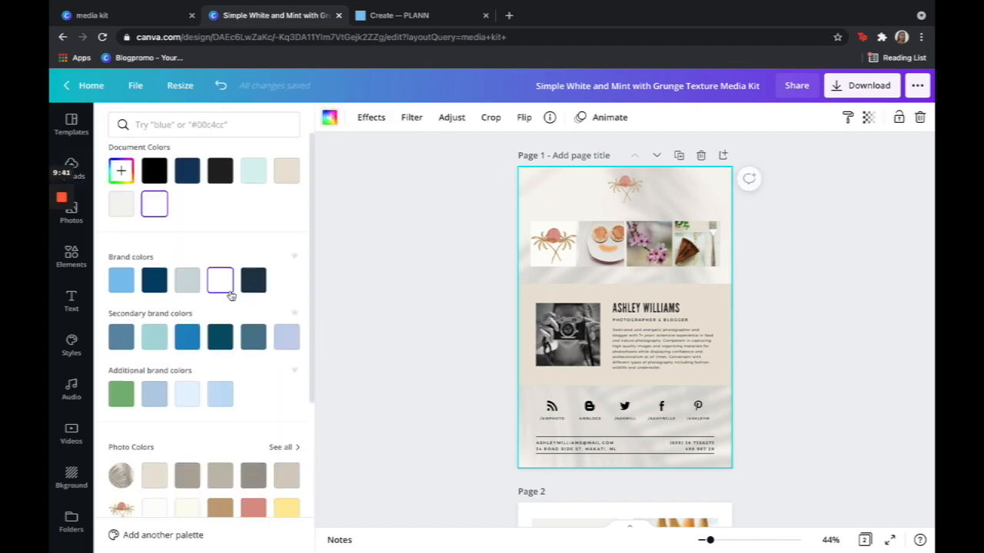
pyautogui.scroll(-2, 231, 296)
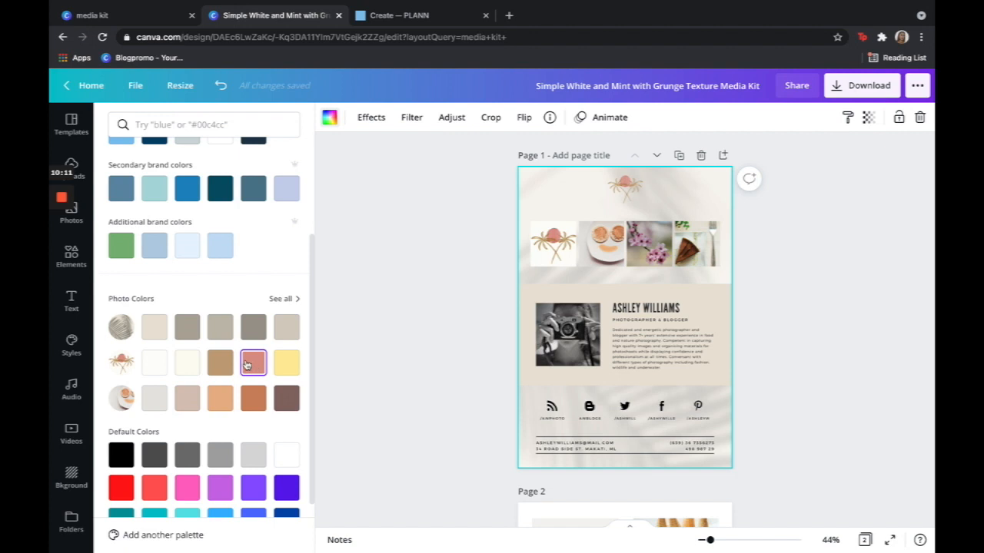
# - Recolour the bio band on page 1 with the coral pink from the palm-tree logo's photo colours
pyautogui.click(551, 295)
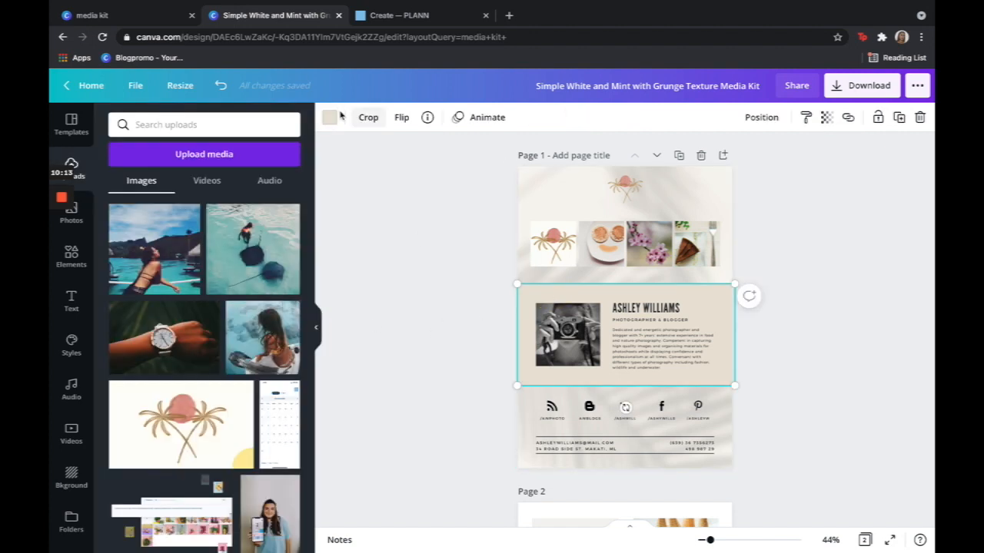
pyautogui.click(331, 116)
pyautogui.scroll(-3, 226, 366)
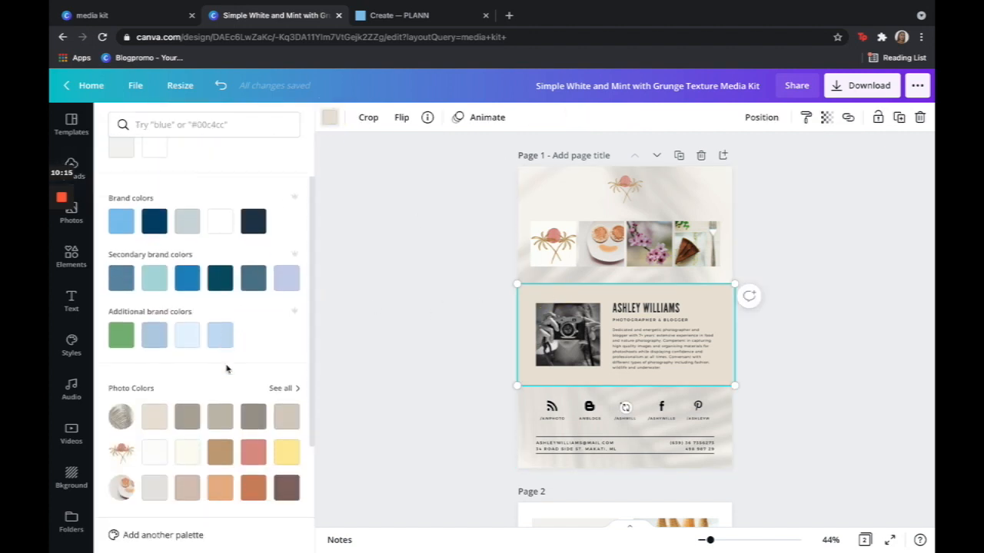
pyautogui.click(258, 414)
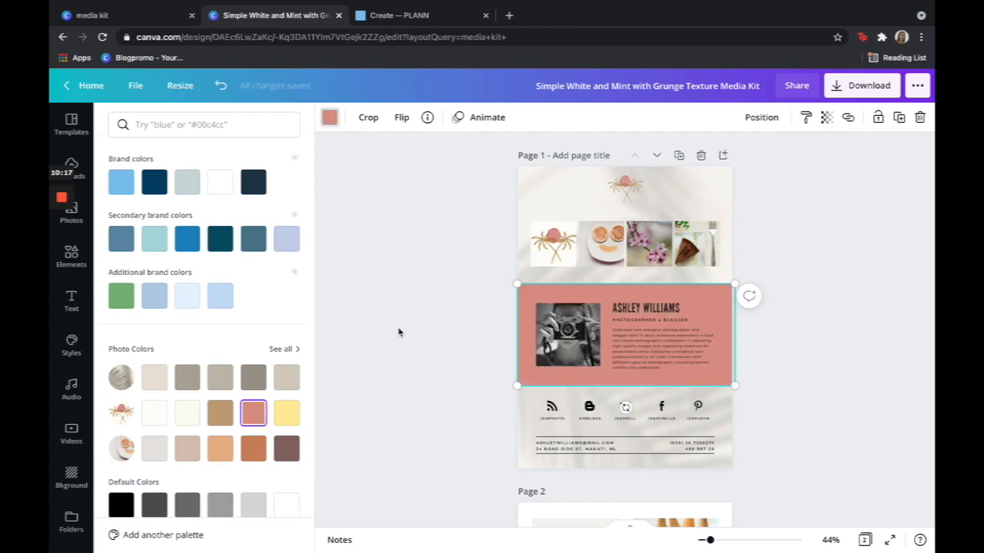
pyautogui.click(411, 322)
pyautogui.click(437, 315)
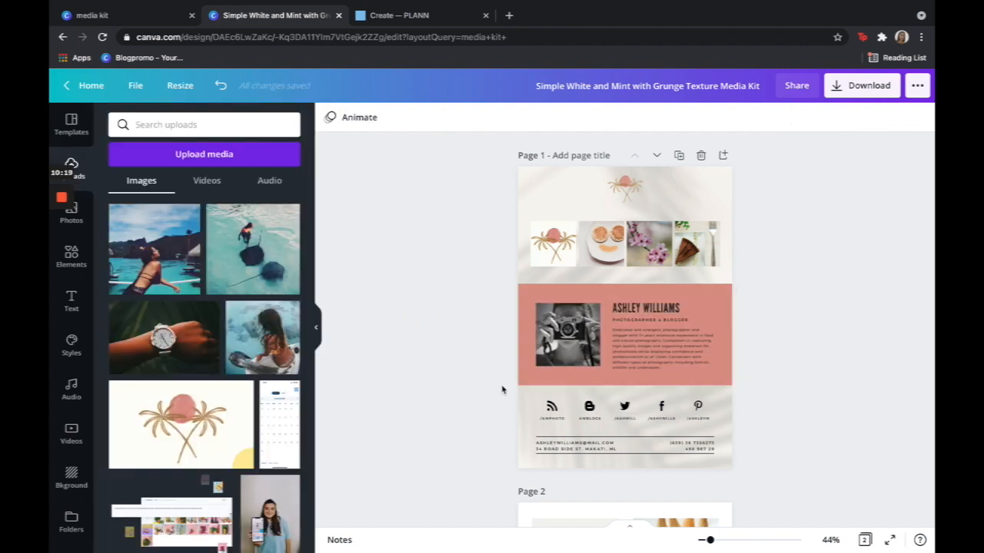
# - Change the heading, subtitle and paragraph text in the bio band to white
pyautogui.click(652, 313)
pyautogui.click(517, 119)
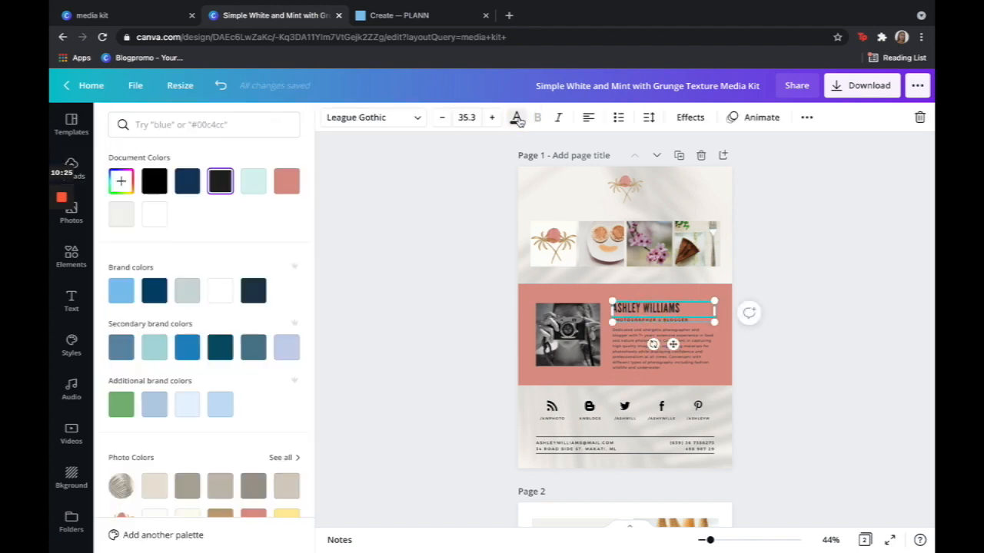
pyautogui.click(220, 291)
# - Replace the bio heading with OLIVE & AUBURN and its subtitle with TRAVEL PHOTOGRAPHY
pyautogui.scroll(5, 706, 338)
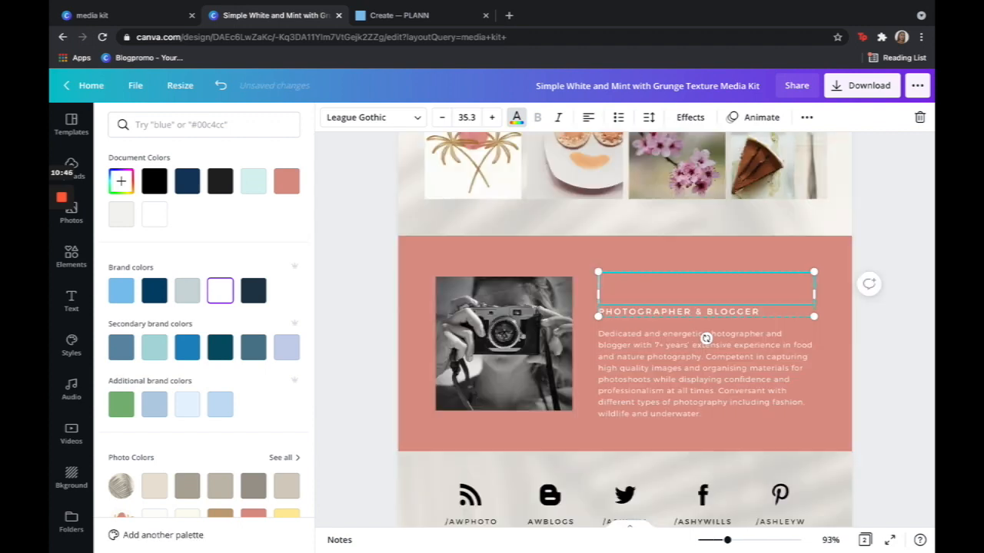
pyautogui.write('OLIVE')
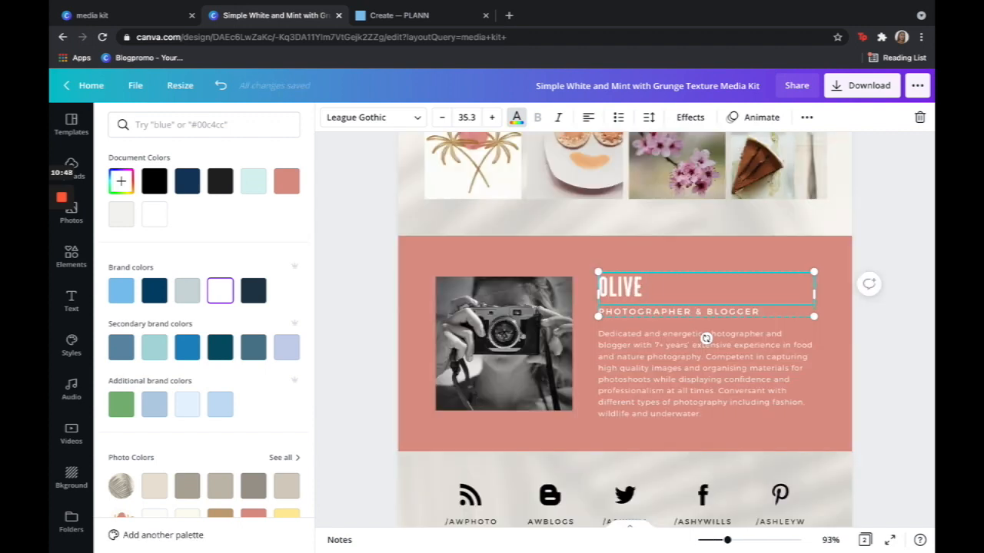
pyautogui.write(' & AUBURN')
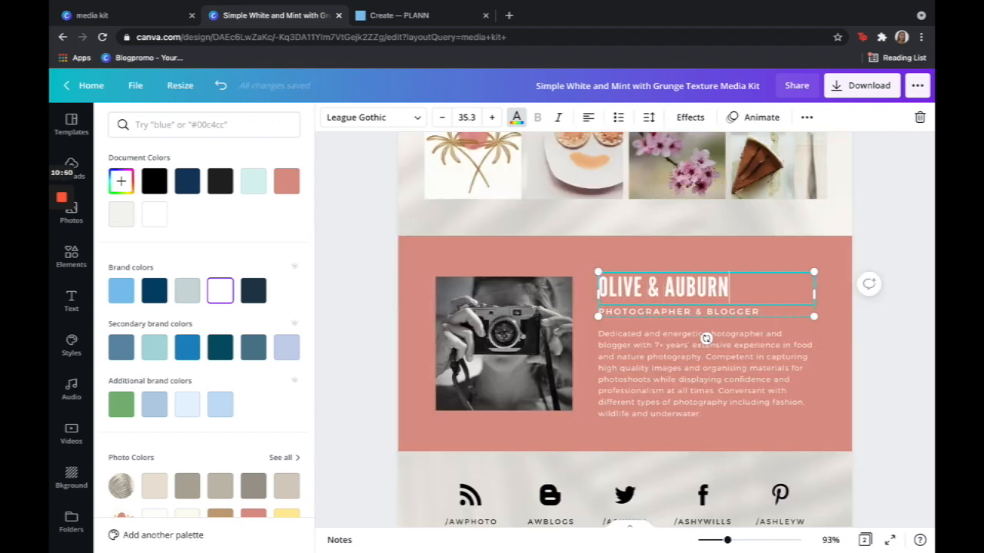
pyautogui.write('TRA')
pyautogui.write('VEL PHOTOGRAPHY')
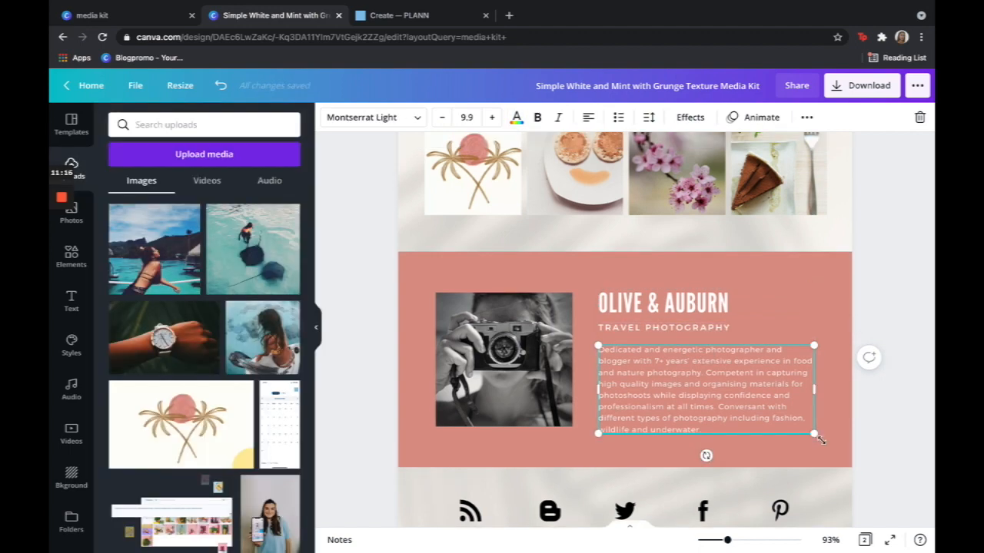
pyautogui.click(883, 315)
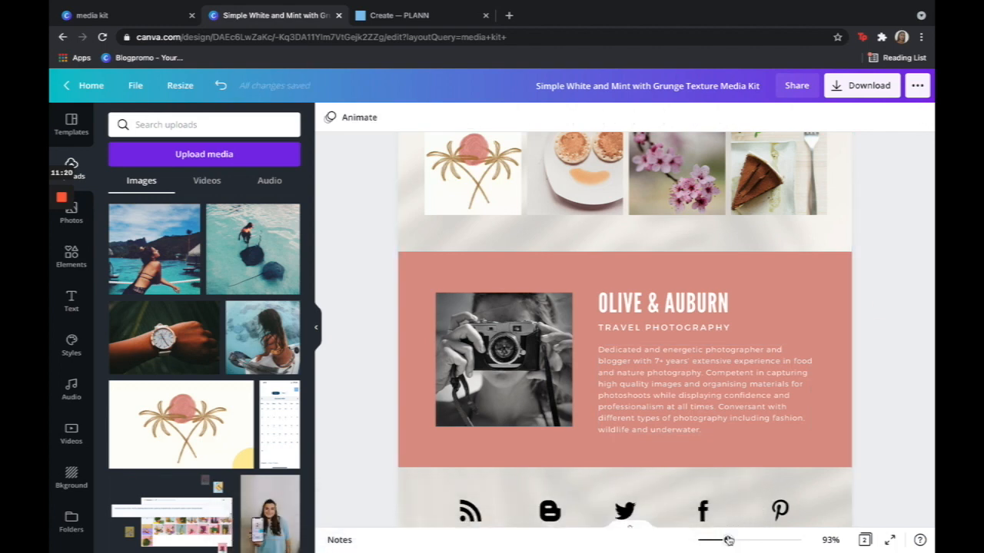
# - Set the bio paragraph's font size to 12
pyautogui.moveTo(727, 539)
pyautogui.mouseDown()
pyautogui.moveTo(709, 541)
pyautogui.moveTo(721, 540)
pyautogui.mouseUp()
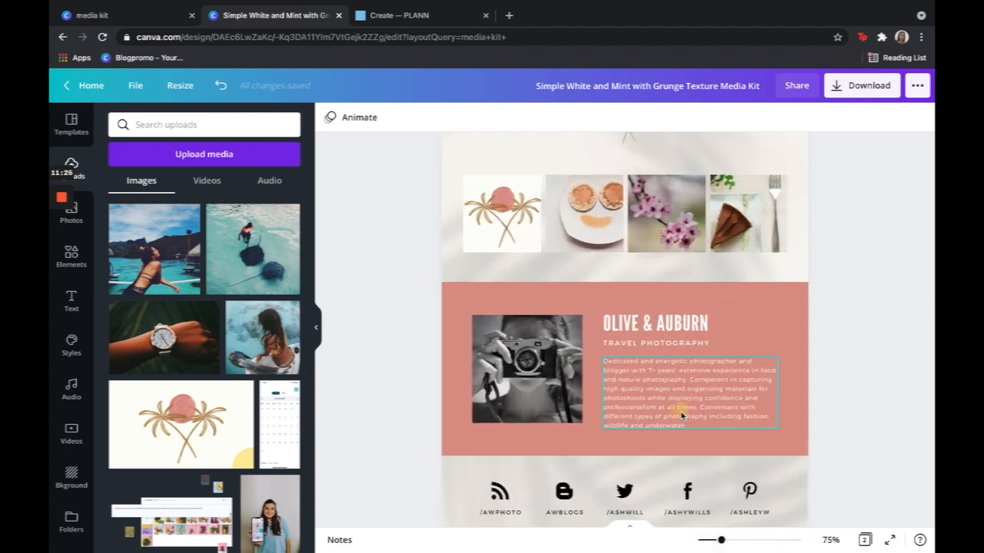
pyautogui.click(681, 407)
pyautogui.click(464, 118)
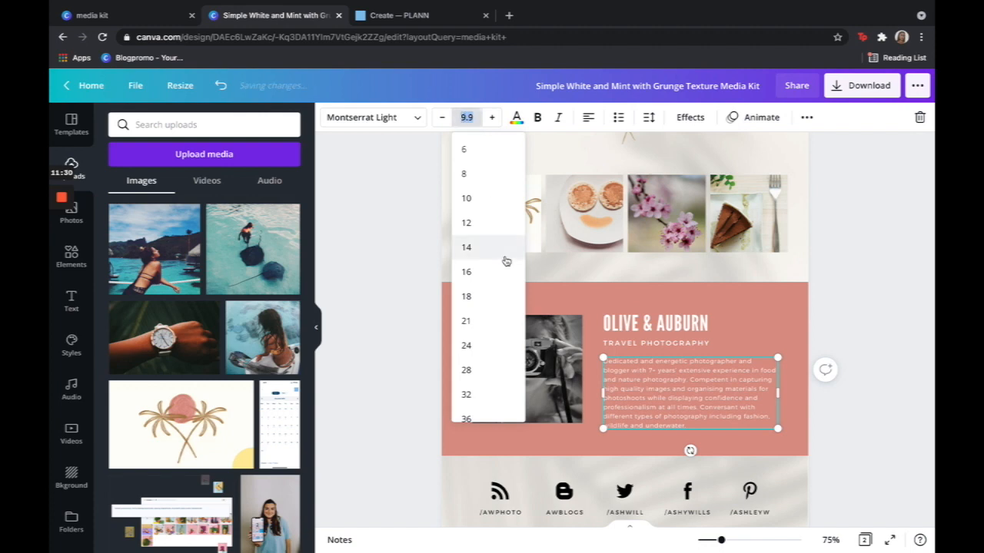
pyautogui.scroll(-1, 505, 259)
pyautogui.click(482, 276)
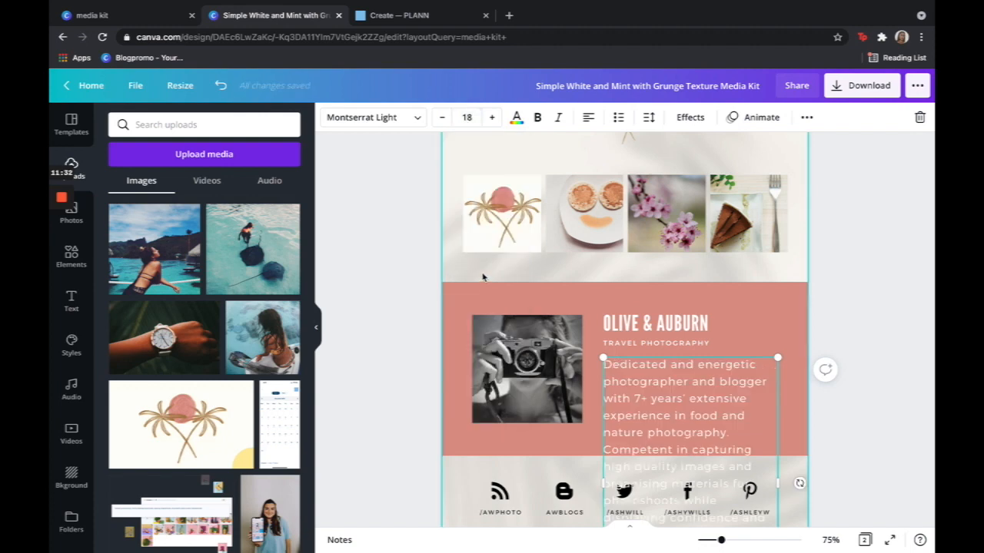
pyautogui.click(442, 117)
pyautogui.click(443, 118)
pyautogui.click(443, 118)
pyautogui.click(443, 118)
pyautogui.click(442, 118)
pyautogui.click(443, 118)
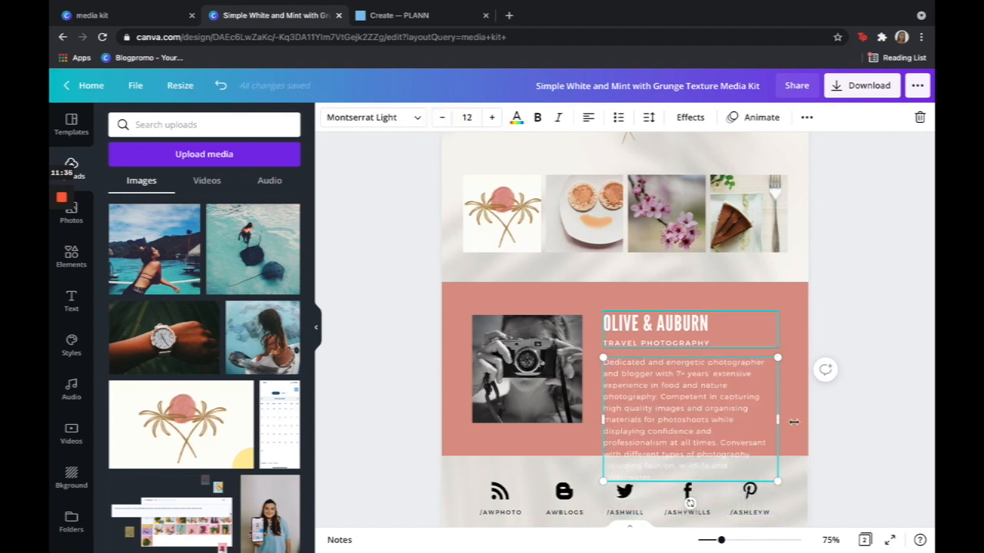
# - Widen the bio paragraph's text box and shift it so all its lines fit inside the coral band
pyautogui.moveTo(778, 419); pyautogui.dragTo(808, 413)
pyautogui.click(867, 313)
pyautogui.click(729, 407)
pyautogui.moveTo(728, 408); pyautogui.dragTo(728, 403)
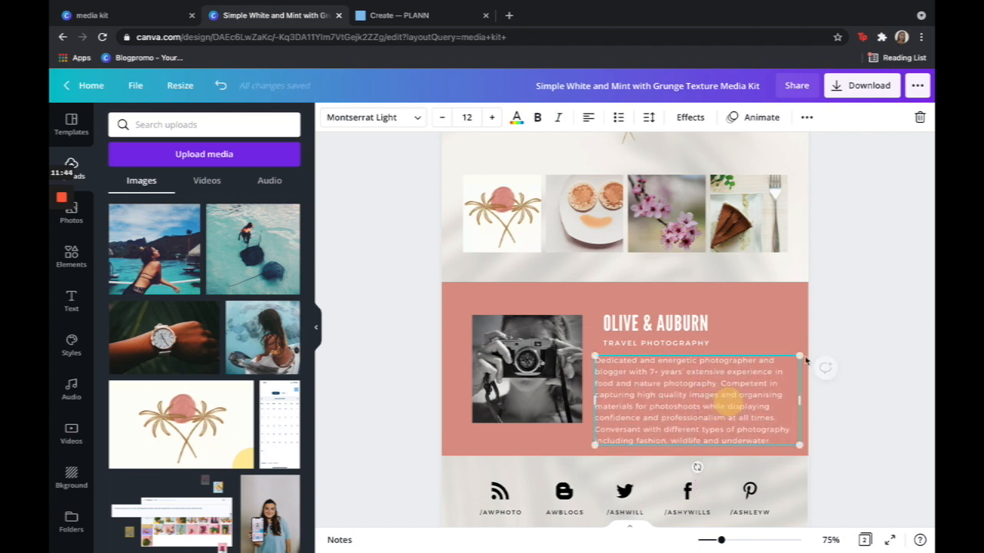
pyautogui.click(900, 314)
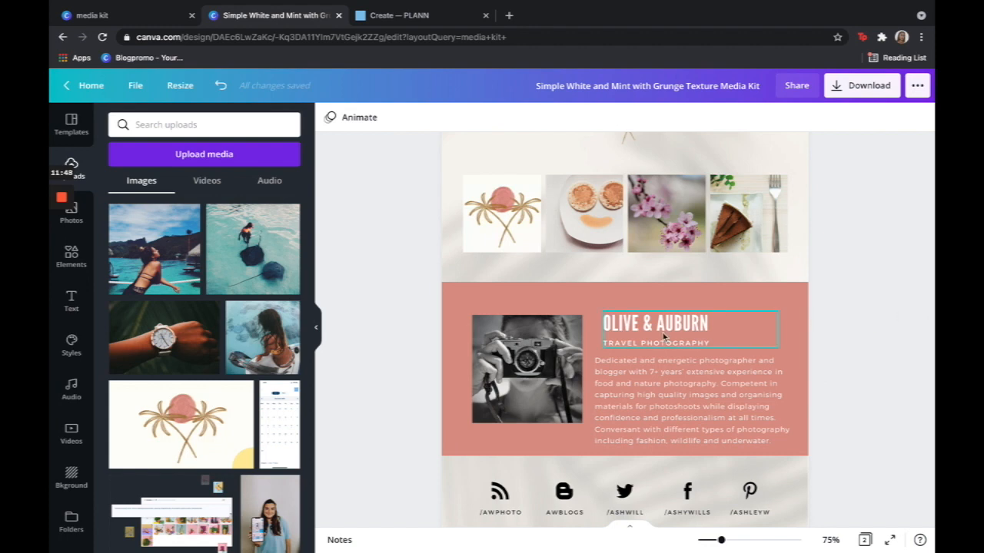
# - Align the OLIVE & AUBURN heading with the paragraph's left edge, leaving a small gap between them
pyautogui.moveTo(663, 330); pyautogui.dragTo(655, 336)
pyautogui.click(869, 261)
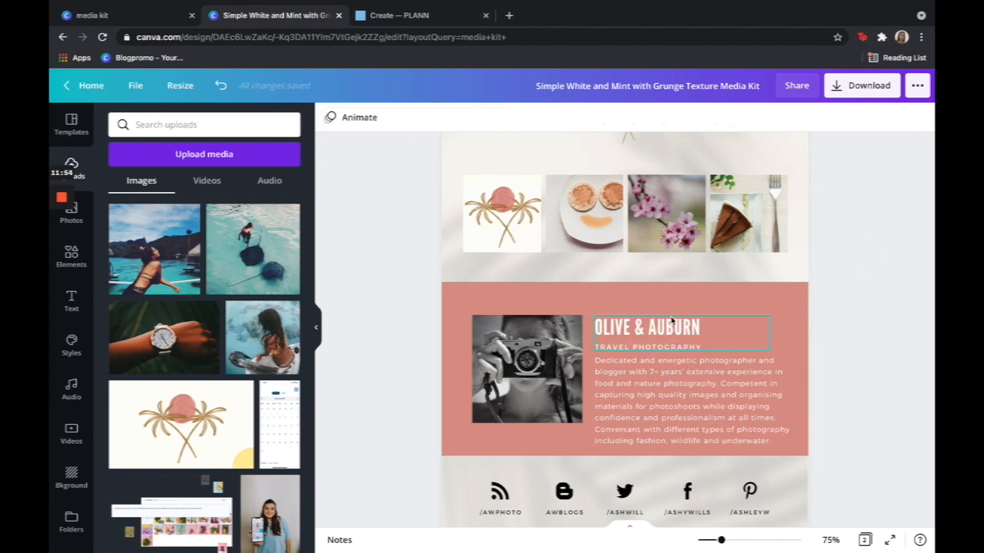
pyautogui.moveTo(661, 335); pyautogui.dragTo(660, 331)
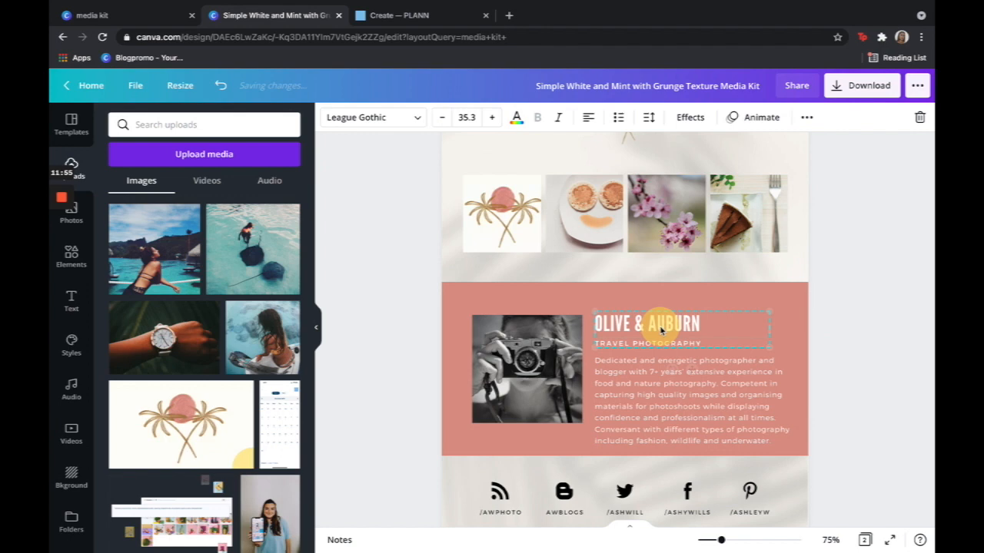
pyautogui.click(841, 312)
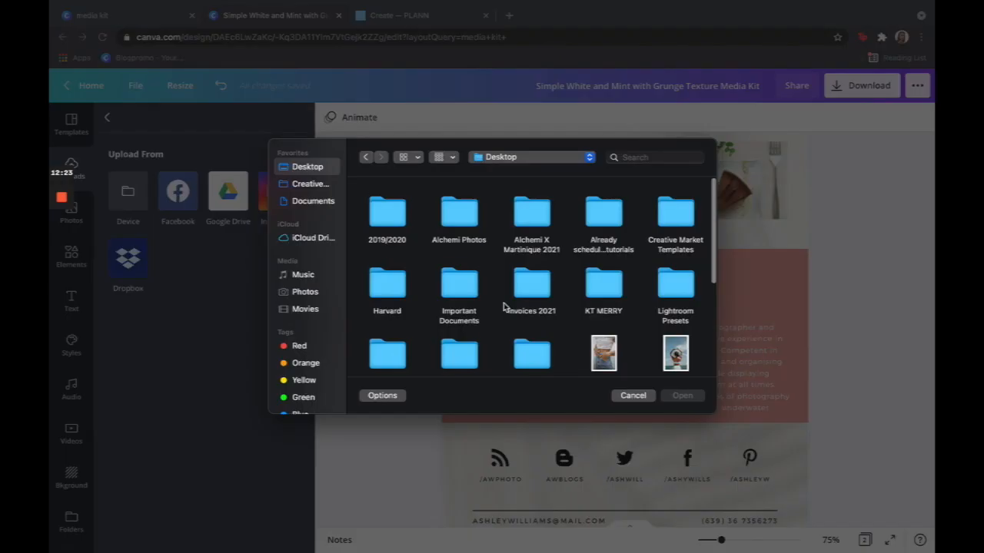
# - Upload the personal photos from the Desktop folder to the media library
pyautogui.scroll(-3, 505, 307)
pyautogui.click(603, 223)
pyautogui.keyDown('shift'); pyautogui.click(676, 223); pyautogui.keyUp('shift')
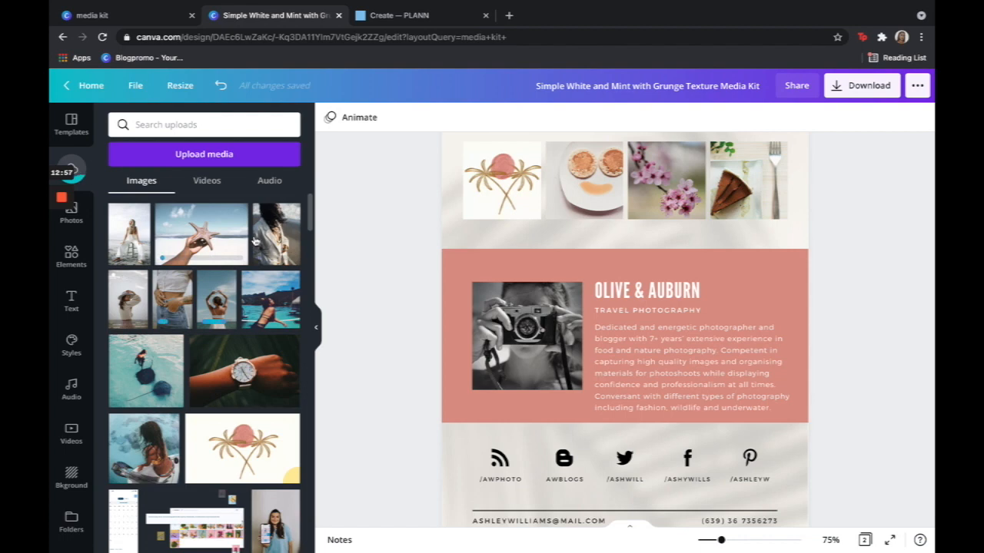
# - Replace the camera portrait in the bio band with the uploaded photo of the woman in a hat and set its filter to None
pyautogui.moveTo(216, 300); pyautogui.dragTo(527, 333)
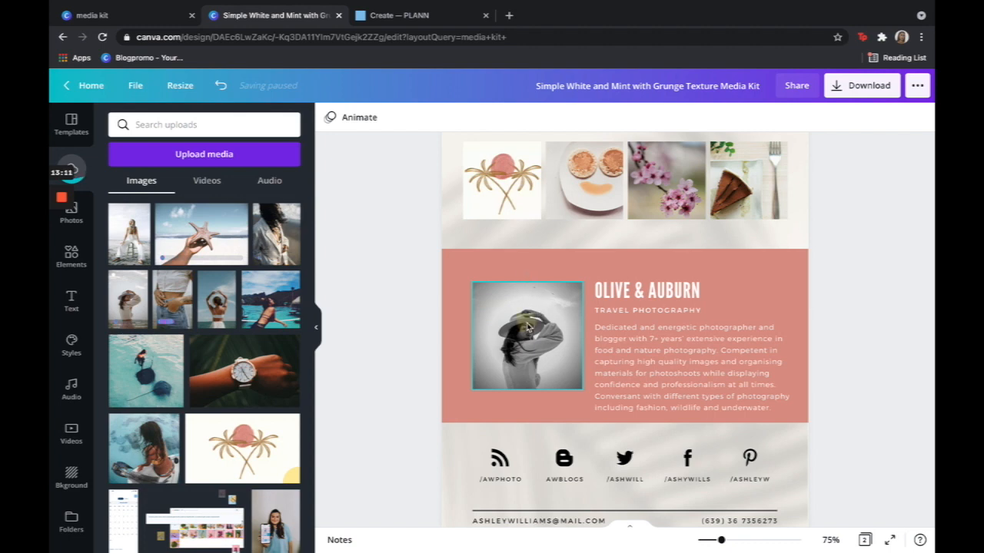
pyautogui.click(527, 329)
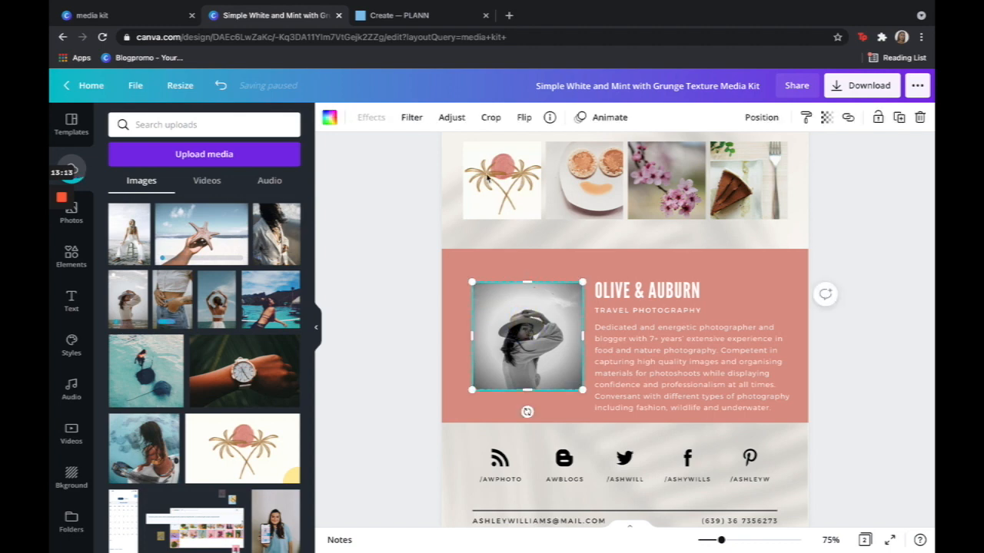
pyautogui.click(412, 119)
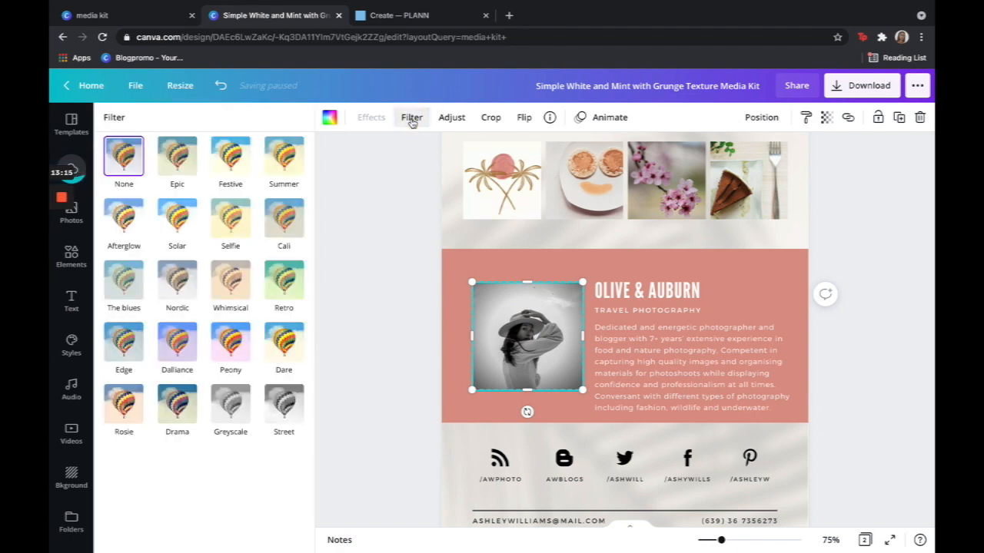
pyautogui.click(107, 164)
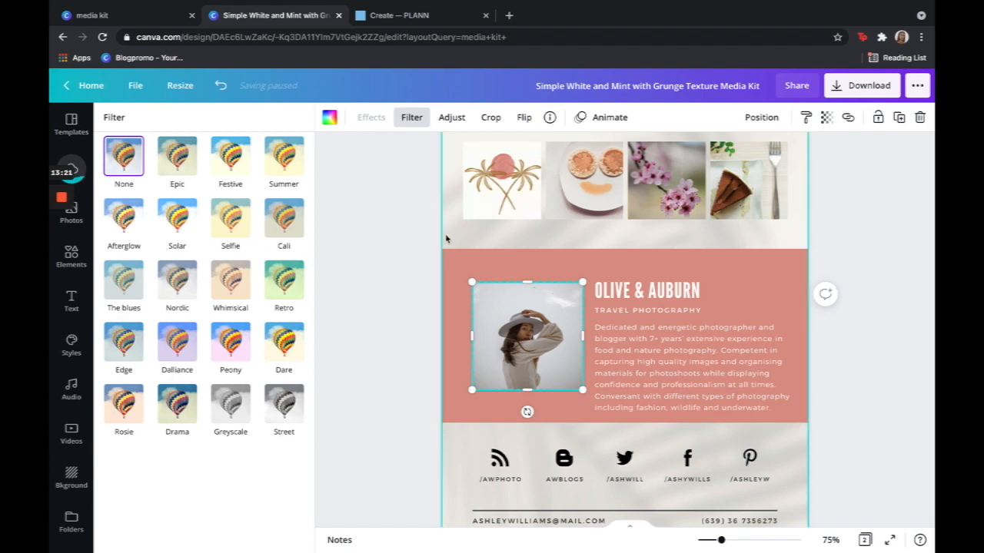
pyautogui.click(435, 256)
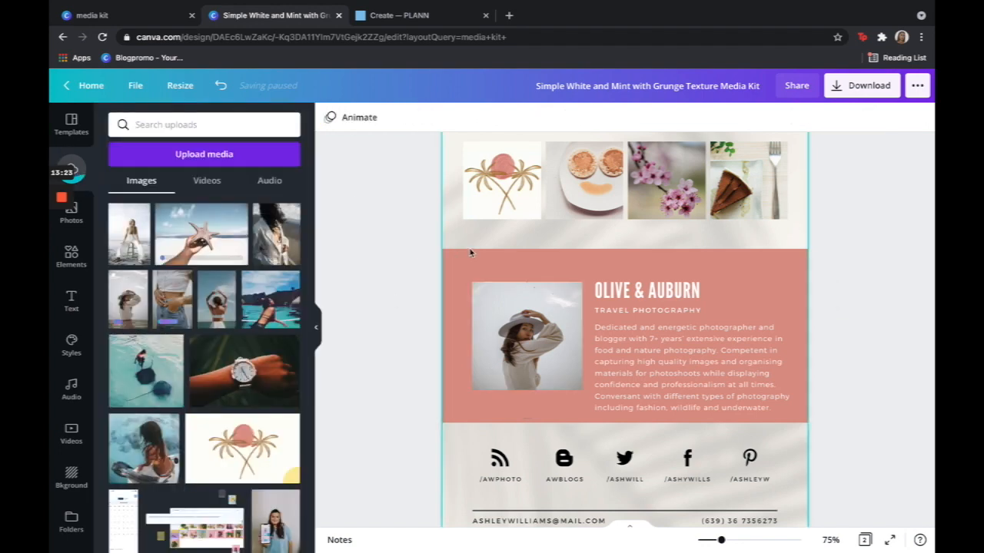
# - Shift the woman-in-hat photo slightly within its bio band frame and apply the crop
pyautogui.doubleClick(528, 338)
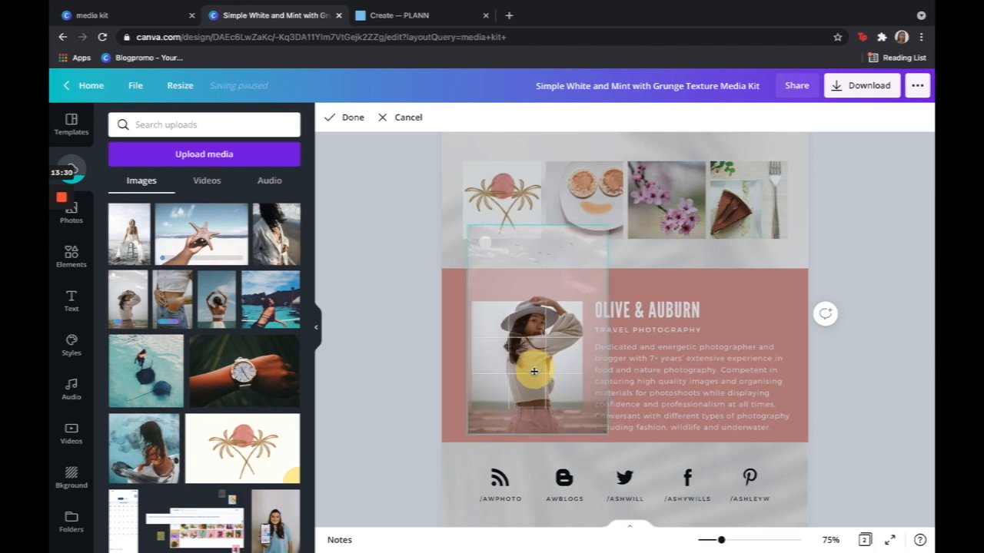
pyautogui.moveTo(533, 371); pyautogui.dragTo(527, 373)
pyautogui.click(350, 117)
# - Replace the logo in the first frame of the four-photo row with the uploaded photo of the seated woman in white
pyautogui.scroll(1, 800, 266)
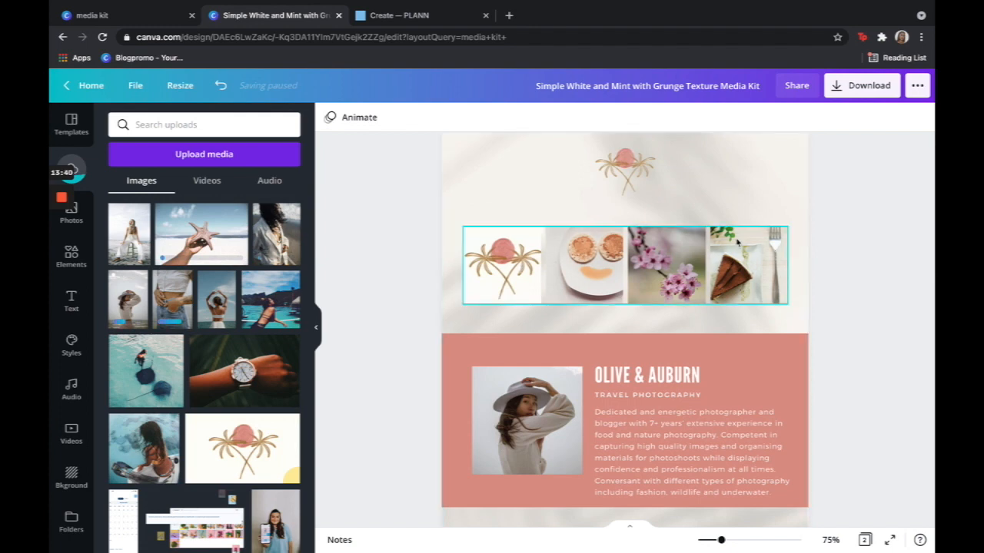
pyautogui.moveTo(129, 237); pyautogui.dragTo(470, 283)
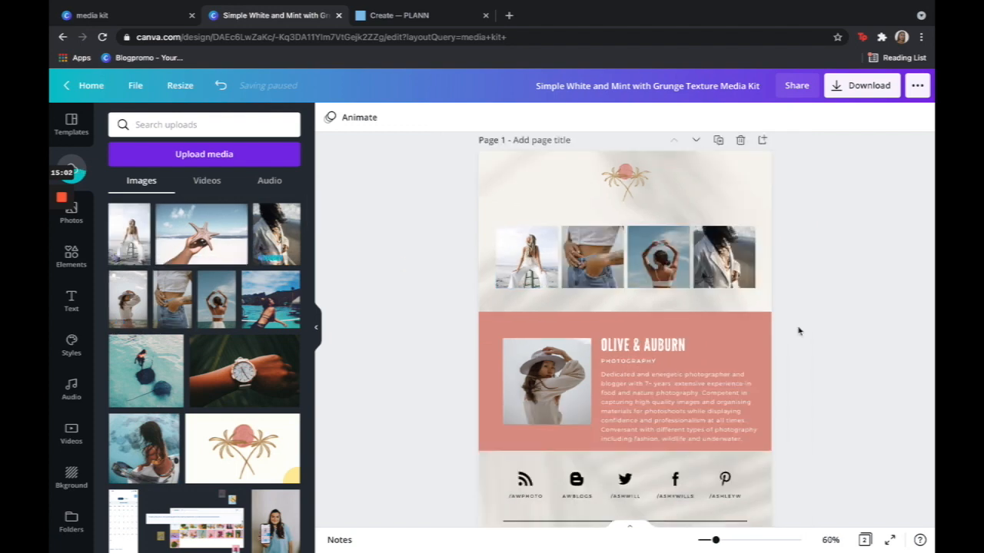
# - Select the RSS icon in the social media row and open its colour choices
pyautogui.scroll(-2, 797, 330)
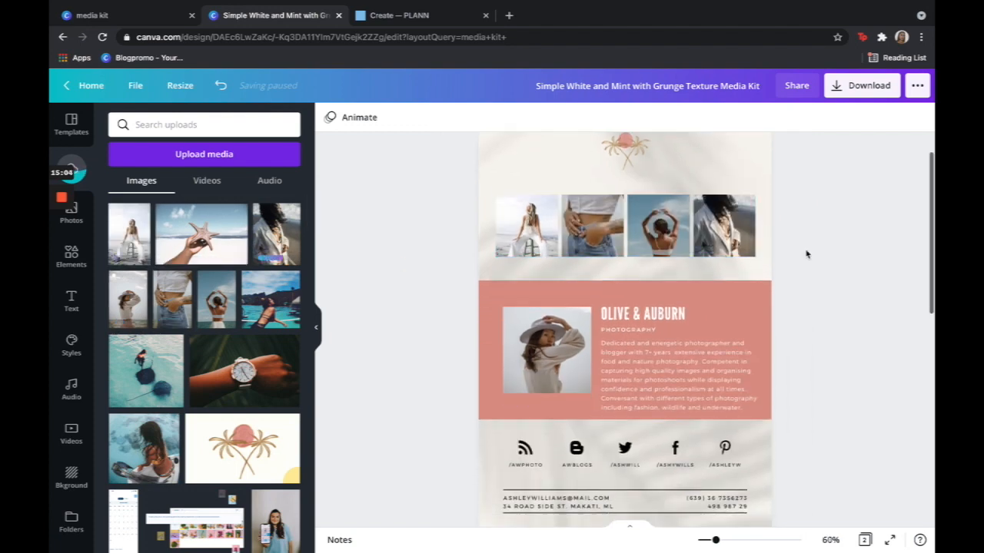
pyautogui.scroll(-2, 806, 254)
pyautogui.click(525, 372)
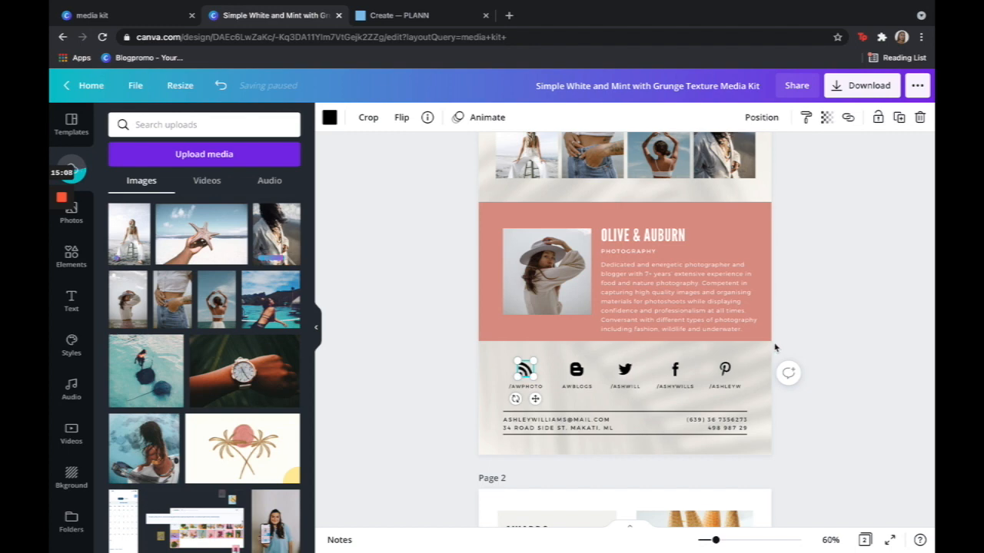
pyautogui.click(329, 117)
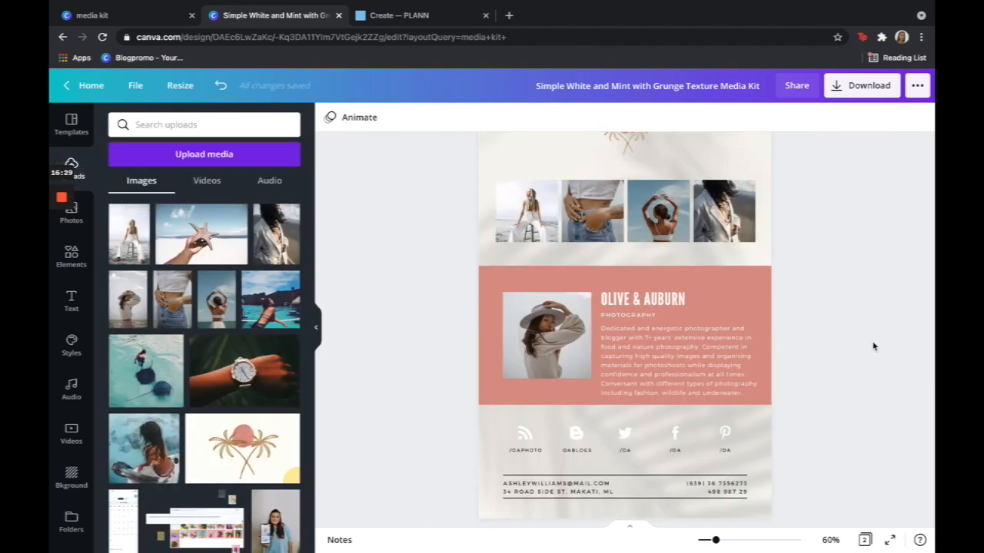
# - View the link option for the Facebook icon and close it without entering an address
pyautogui.click(674, 434)
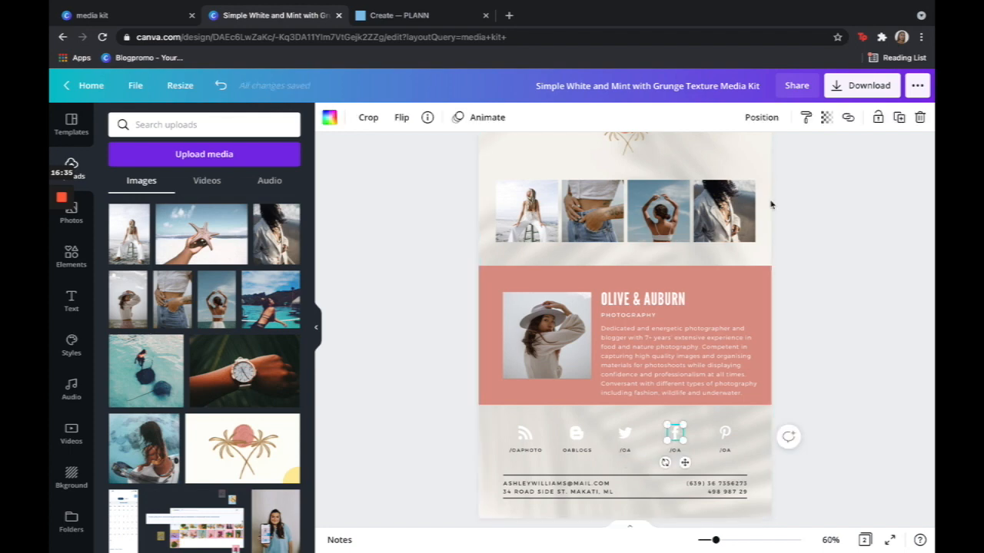
pyautogui.click(849, 119)
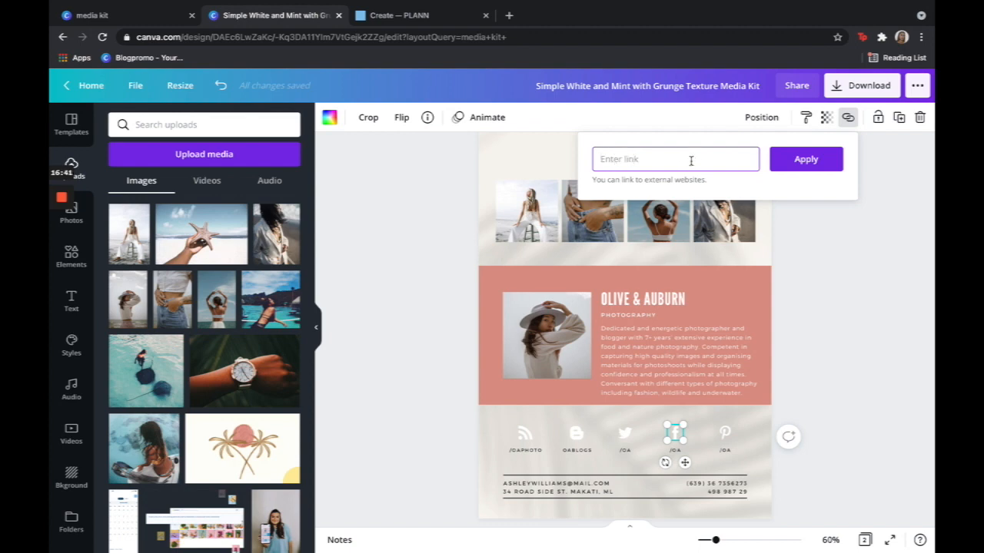
pyautogui.click(823, 311)
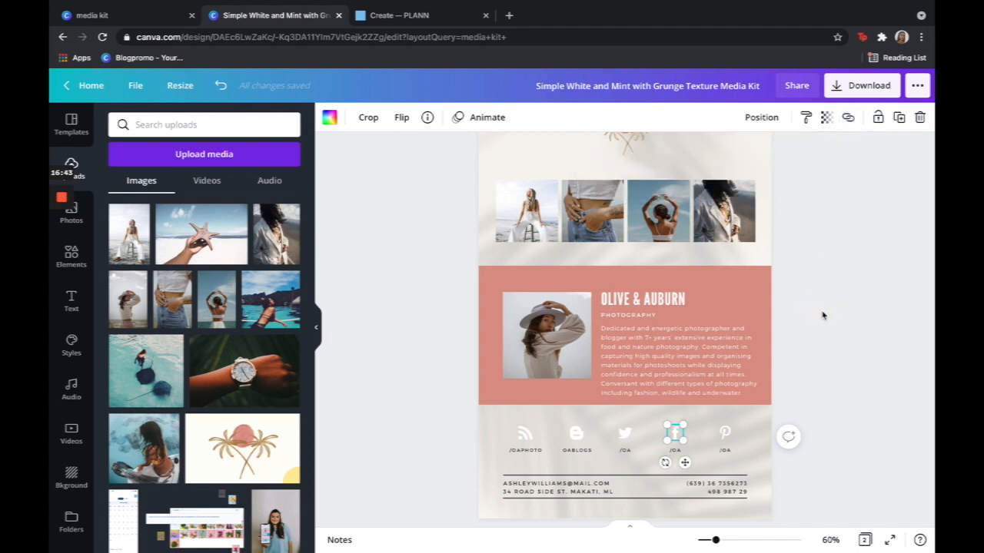
# - Recolour all five social media handles beneath the icons in the coral document colour
pyautogui.scroll(-2, 633, 296)
pyautogui.doubleClick(582, 377)
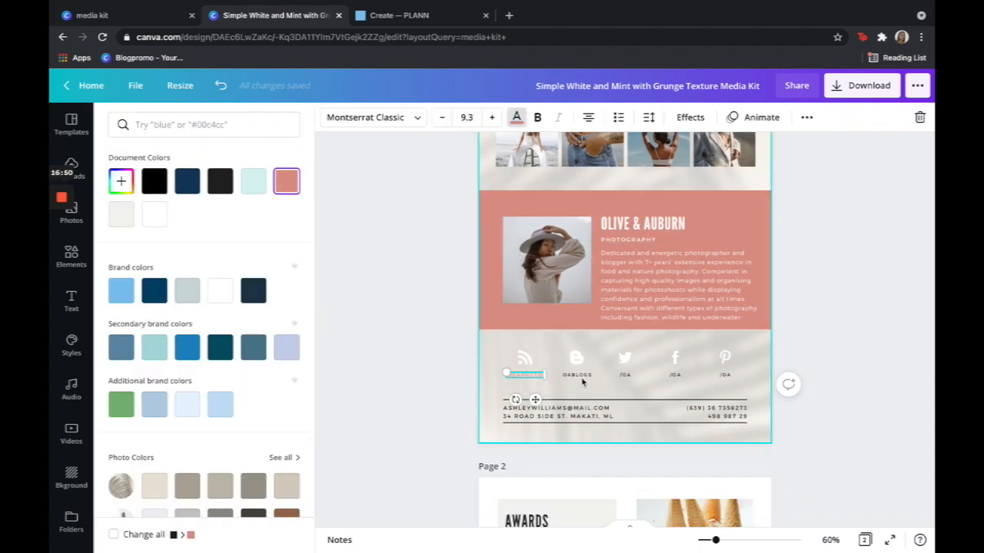
pyautogui.click(290, 188)
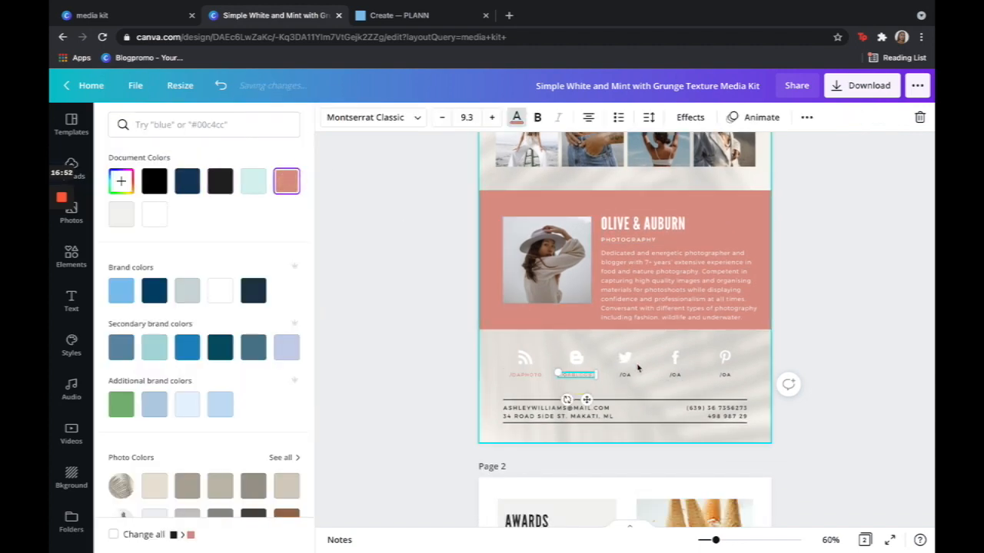
pyautogui.click(625, 375)
pyautogui.click(284, 183)
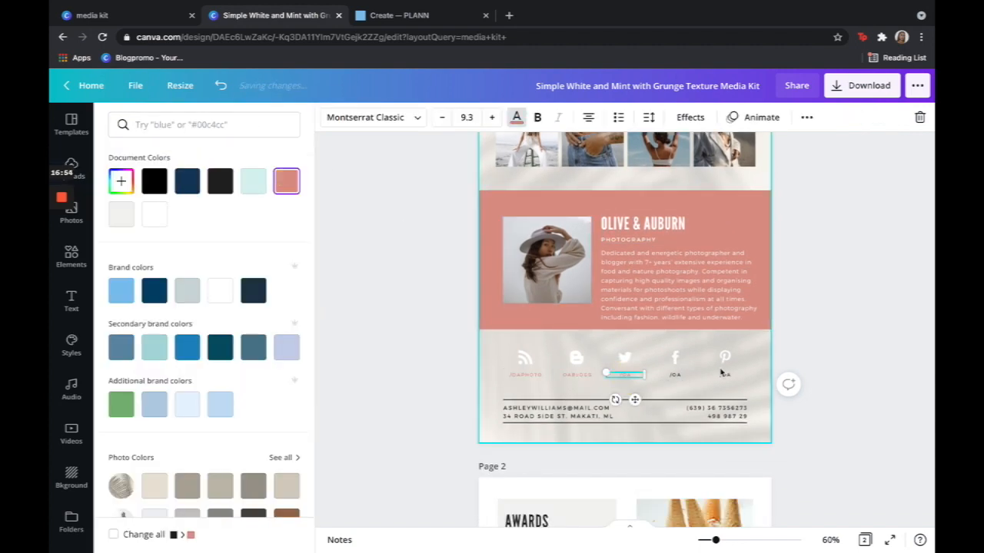
pyautogui.click(675, 375)
pyautogui.click(285, 183)
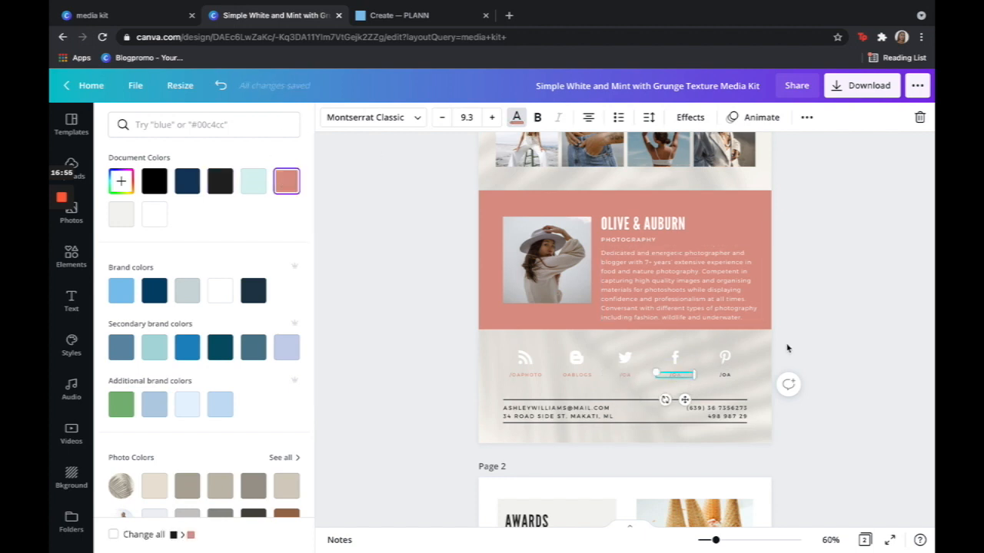
pyautogui.click(724, 375)
pyautogui.click(283, 182)
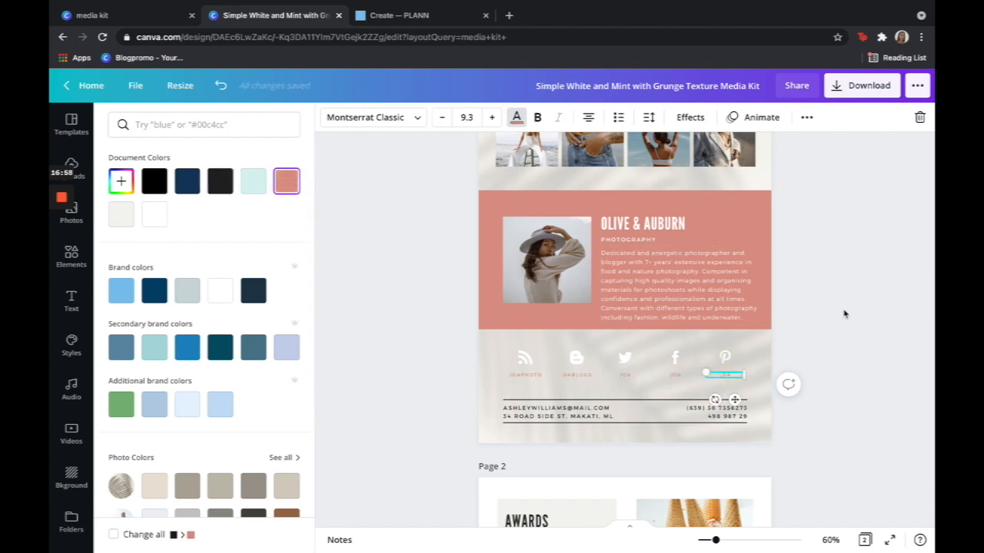
pyautogui.click(842, 310)
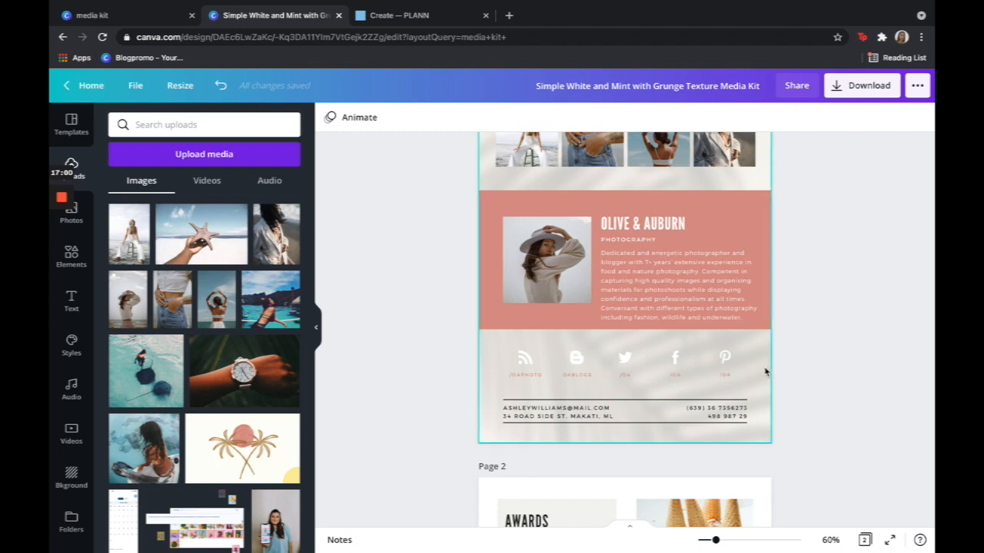
# - Apply page 1's leaf-shadow background image to page 2
pyautogui.scroll(3, 766, 372)
pyautogui.scroll(-2, 766, 372)
pyautogui.scroll(-4, 766, 372)
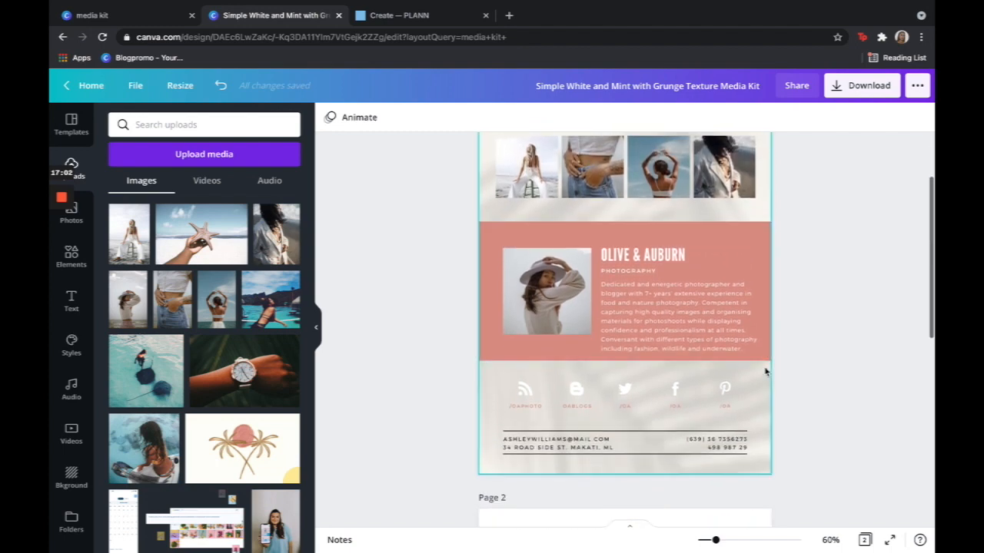
pyautogui.click(537, 287)
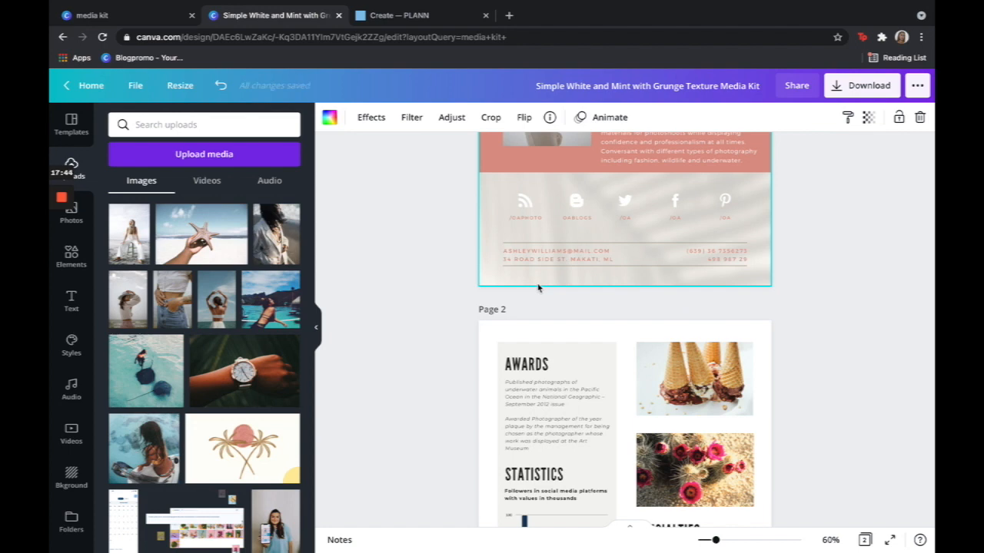
pyautogui.scroll(-3, 538, 288)
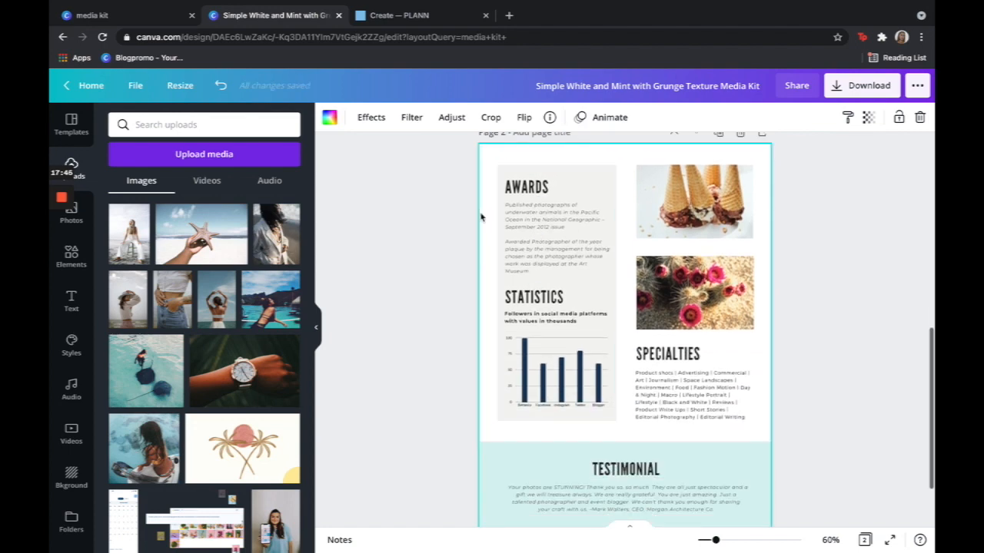
pyautogui.scroll(1, 502, 160)
pyautogui.click(489, 220)
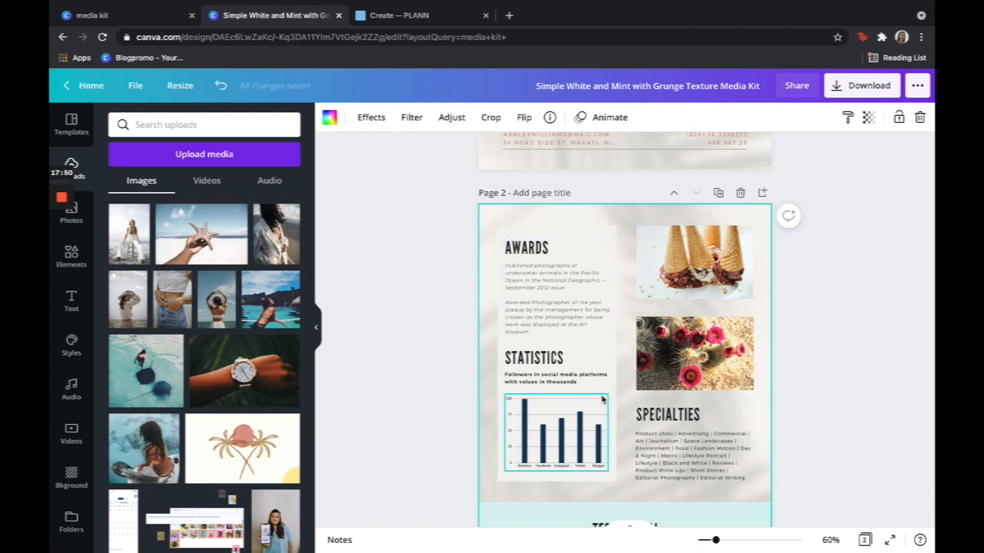
# - Change the mint TESTIMONIAL band on page 2 to the coral document colour
pyautogui.scroll(-2, 607, 292)
pyautogui.scroll(8, 626, 307)
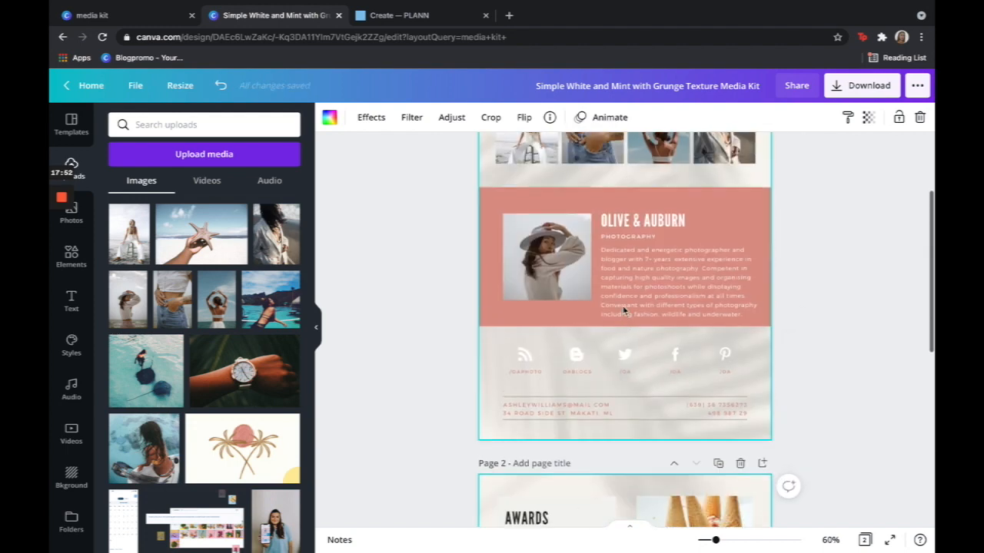
pyautogui.scroll(-8, 603, 345)
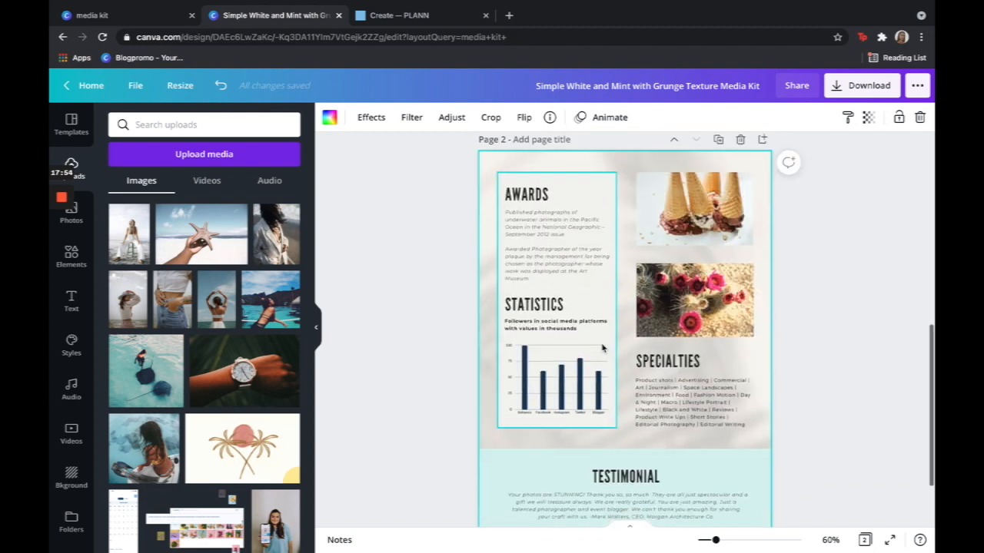
pyautogui.click(552, 363)
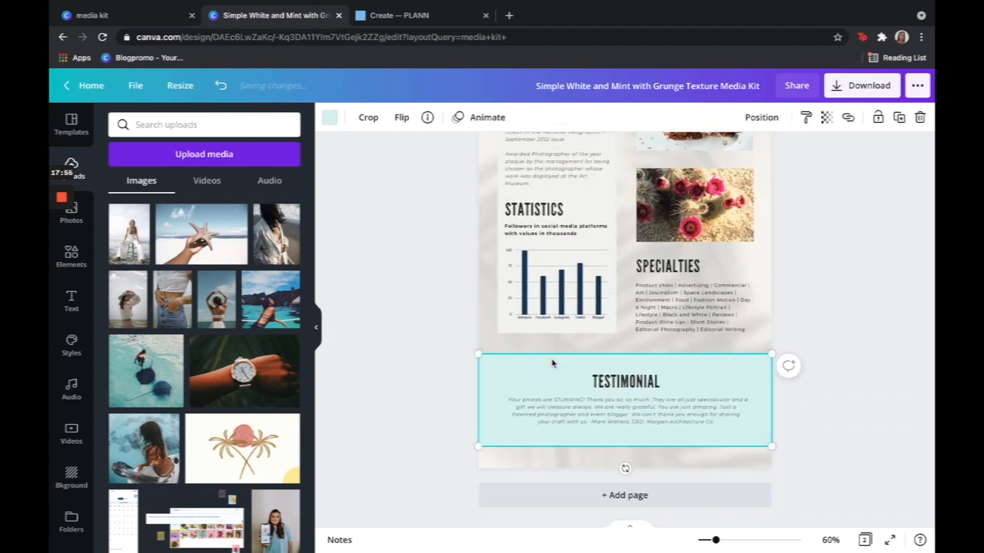
pyautogui.click(329, 116)
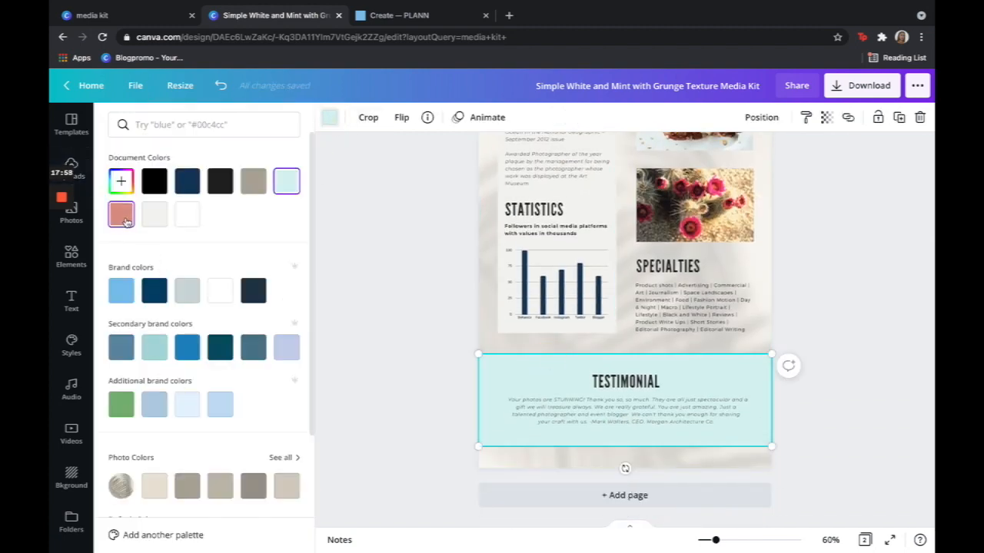
pyautogui.click(122, 215)
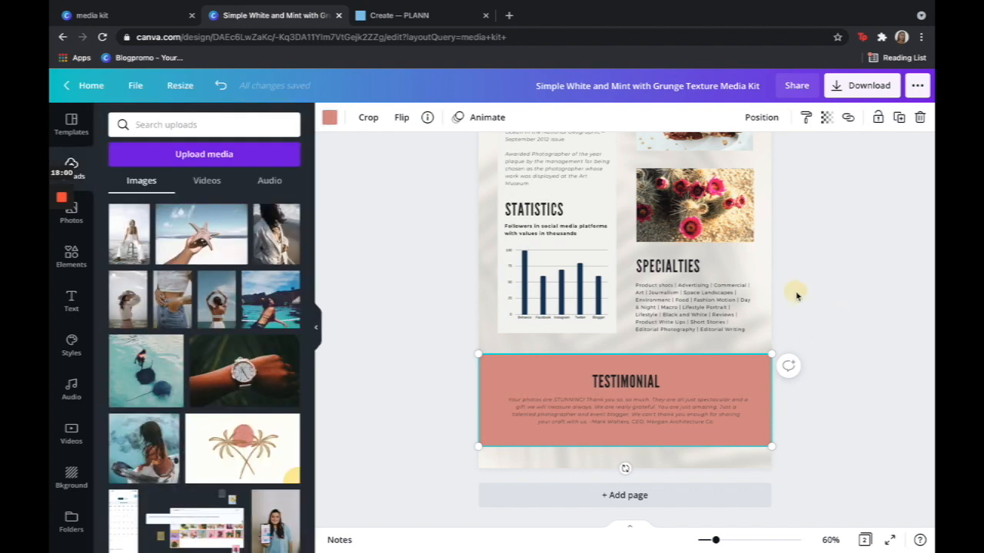
# - Undo the last change
pyautogui.hotkey('ctrl', 'z')
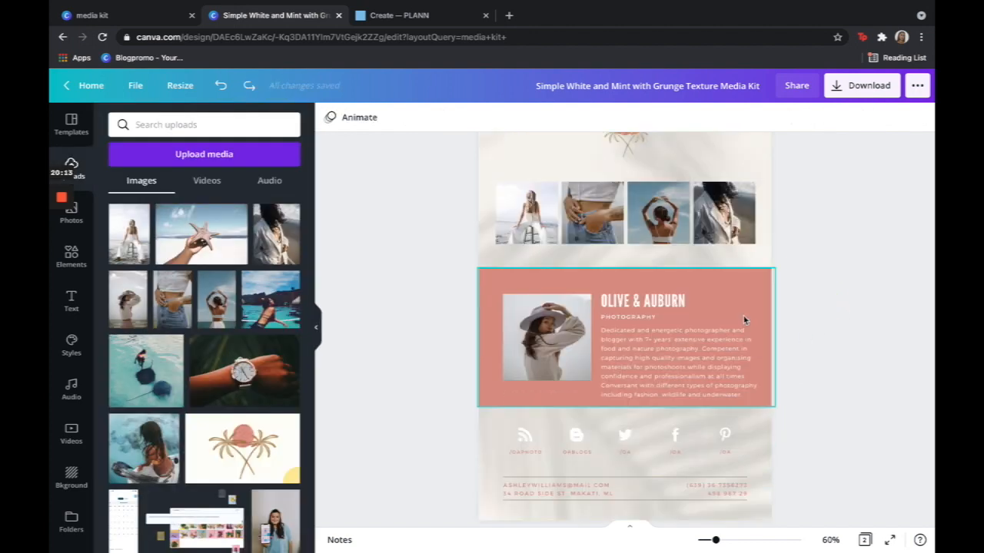
# - Review both media kit pages, comparing their backgrounds, photos, text and coral colour scheme
pyautogui.scroll(-2, 744, 320)
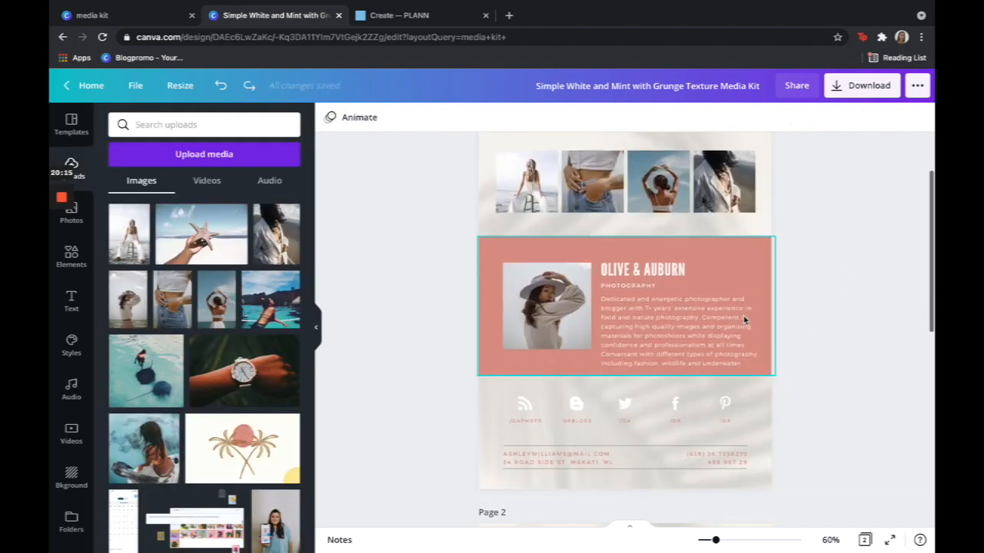
pyautogui.scroll(-10, 744, 320)
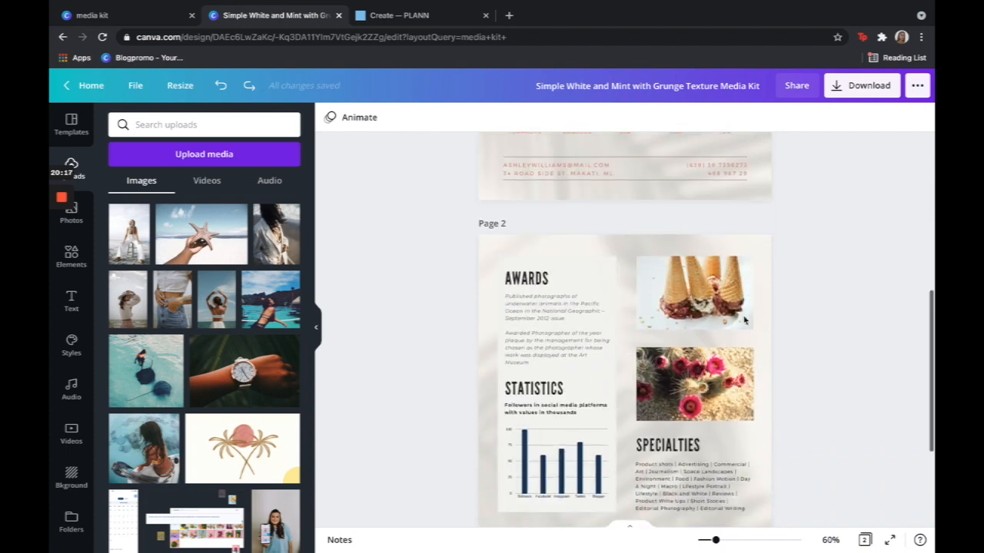
pyautogui.scroll(1, 744, 320)
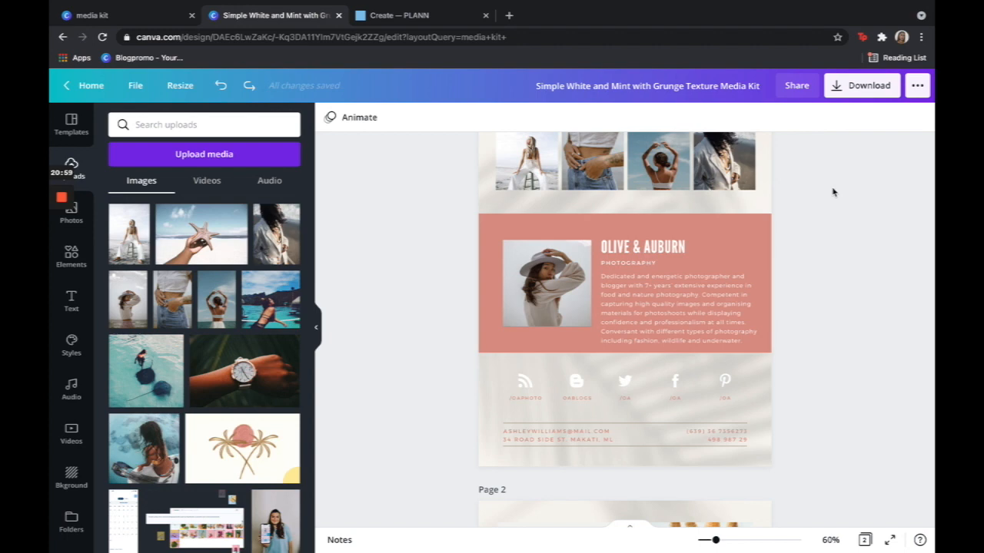
pyautogui.scroll(-3, 833, 192)
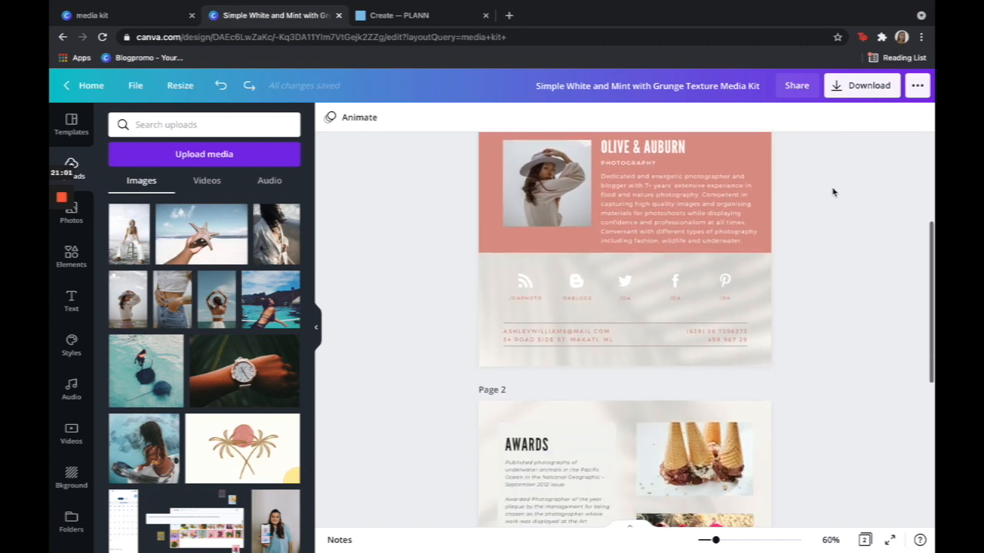
pyautogui.scroll(-1, 832, 193)
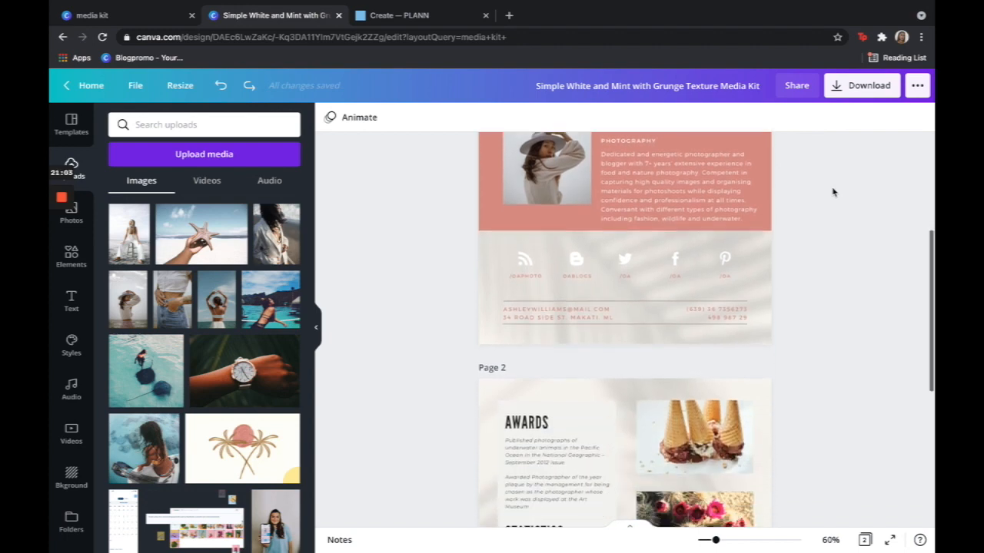
pyautogui.scroll(6, 832, 192)
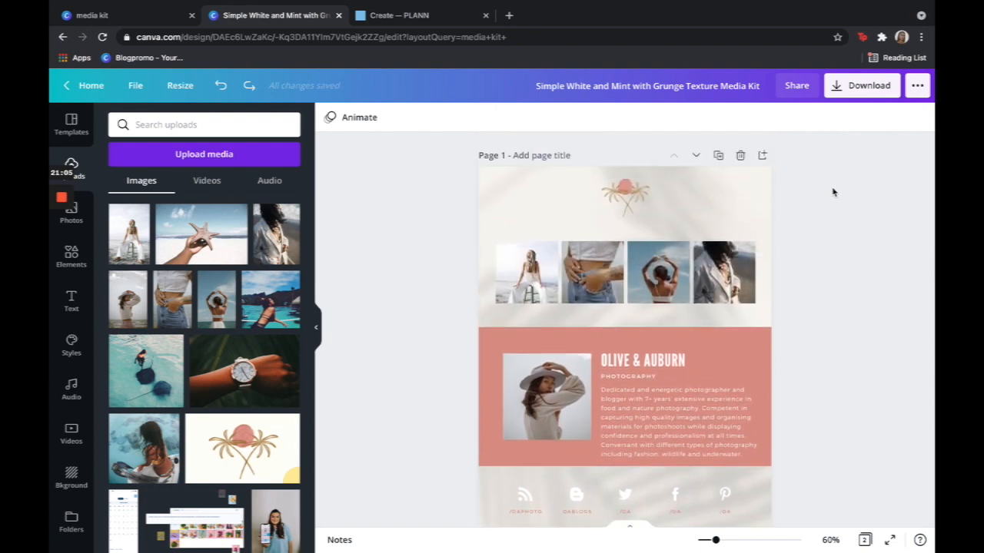
pyautogui.scroll(-5, 833, 192)
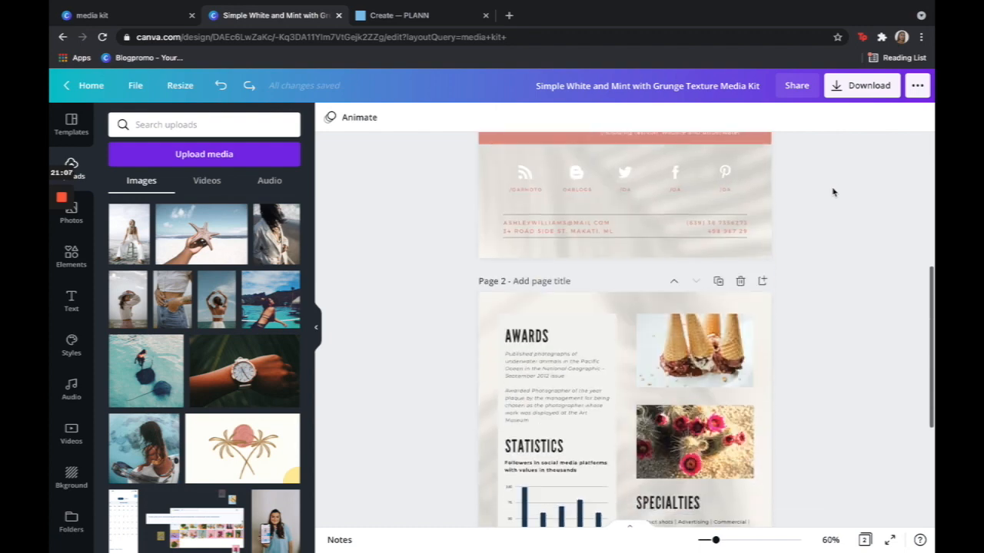
pyautogui.scroll(-2, 832, 193)
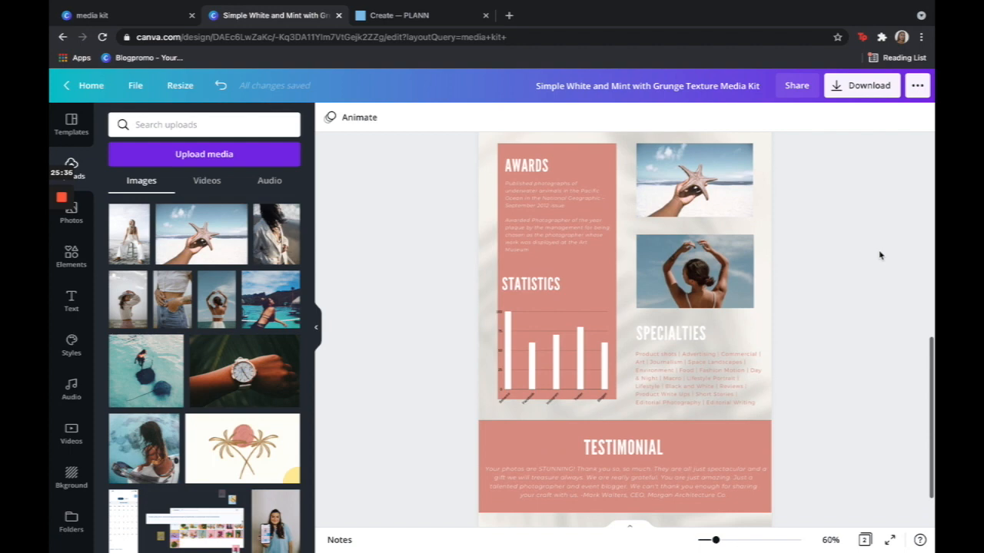
pyautogui.scroll(4, 879, 255)
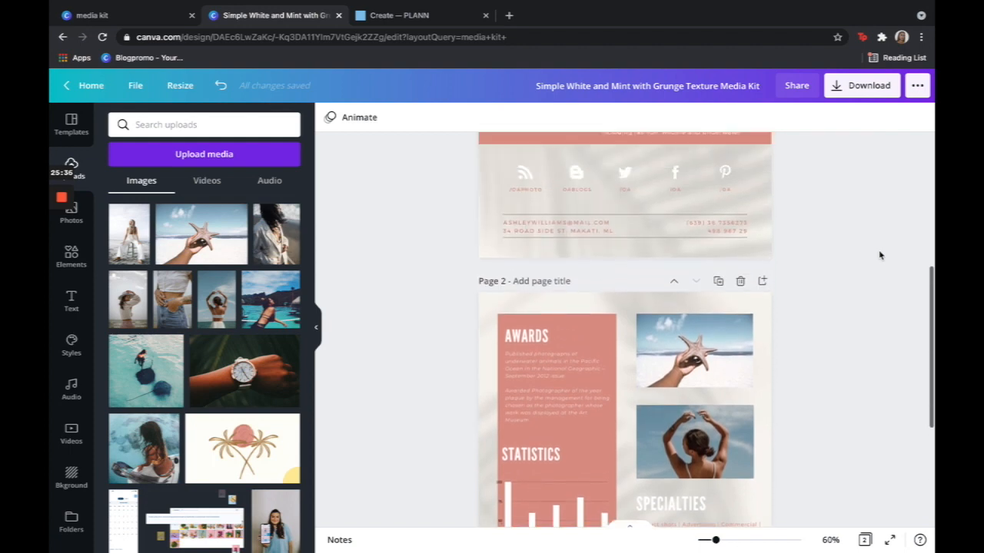
pyautogui.scroll(3, 880, 256)
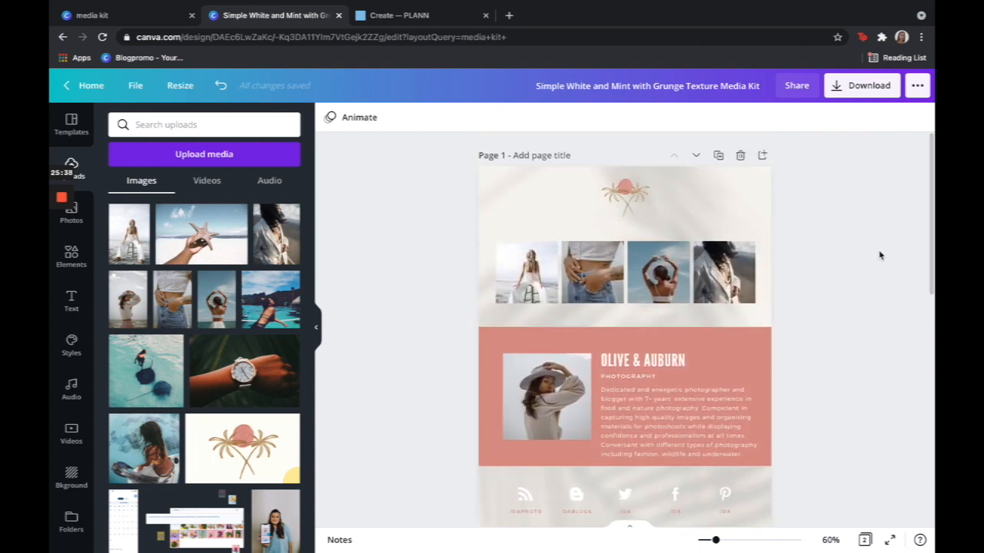
# - Examine page 2 of the media kit, especially the Statistics heading and its bar chart
pyautogui.scroll(-6, 880, 255)
pyautogui.scroll(-2, 880, 255)
pyautogui.scroll(2, 880, 255)
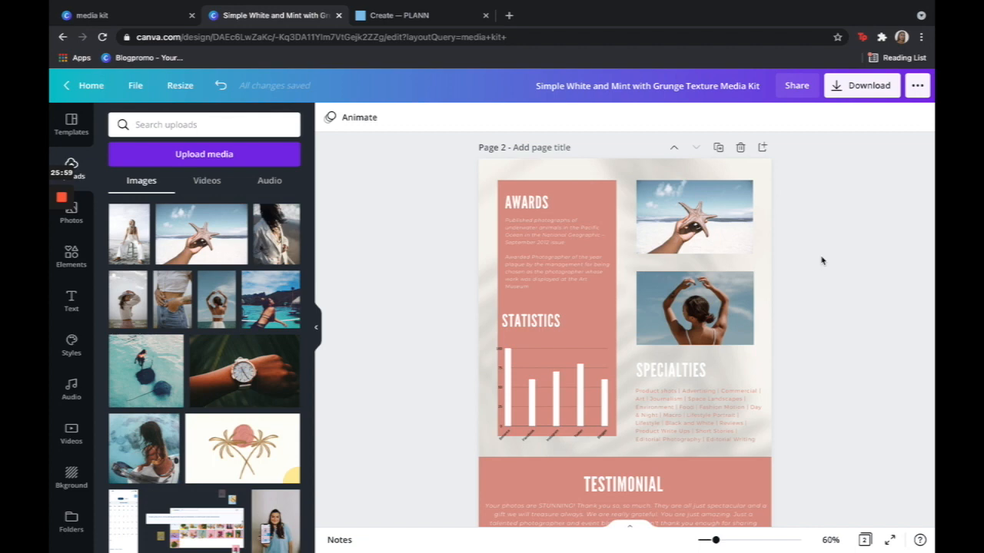
pyautogui.click(497, 349)
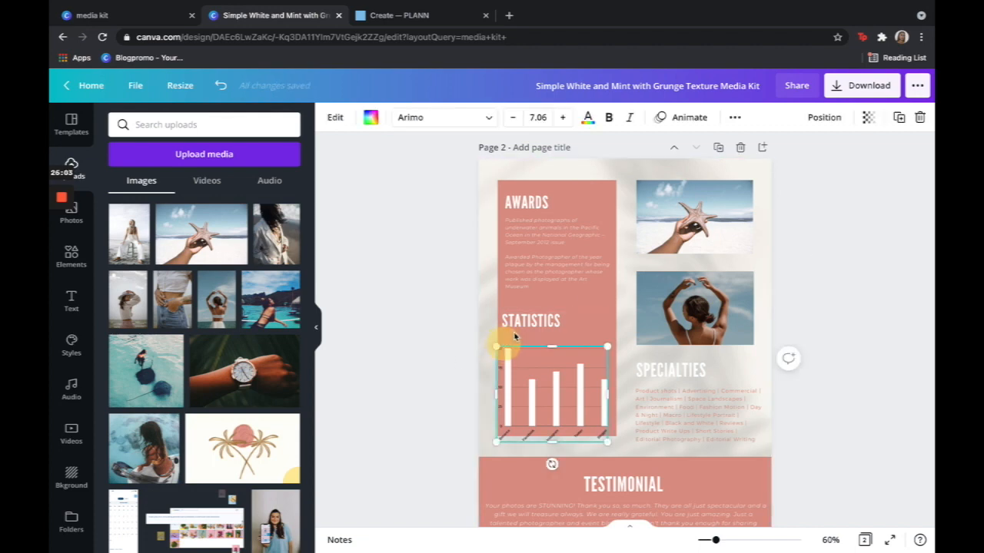
pyautogui.click(513, 338)
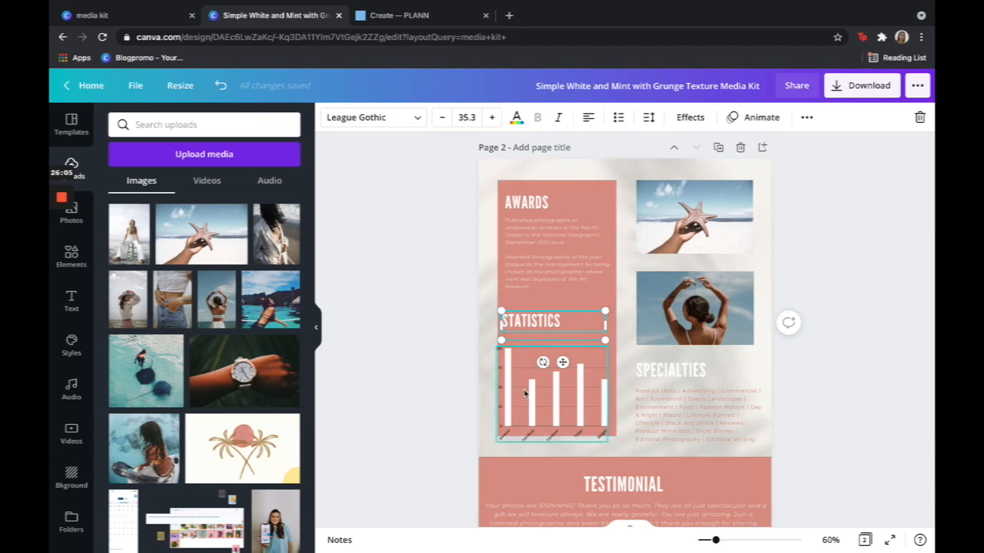
pyautogui.click(902, 230)
pyautogui.scroll(-2, 522, 411)
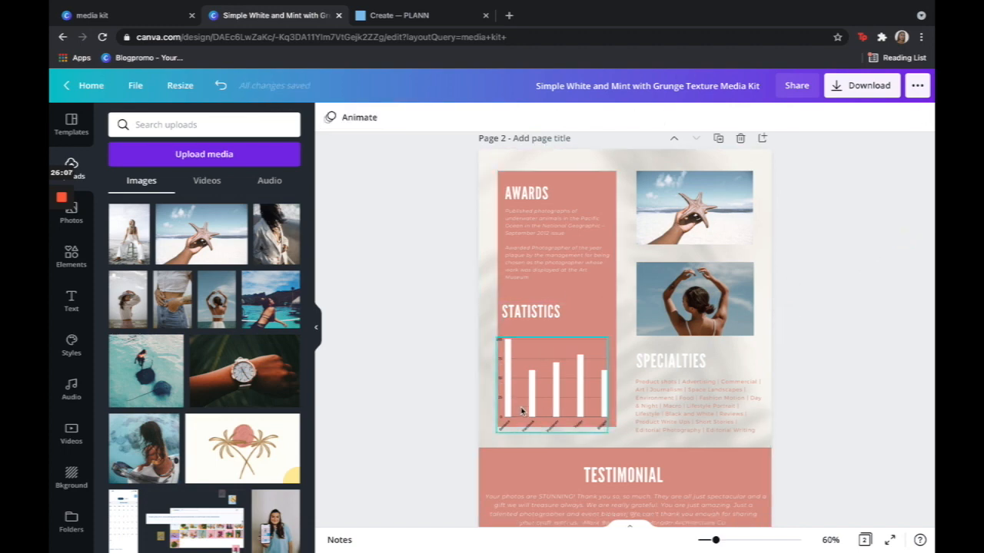
# - Compare the finished layouts of page 1 and page 2, from the logo and photo row down to the testimonial band
pyautogui.scroll(6, 669, 321)
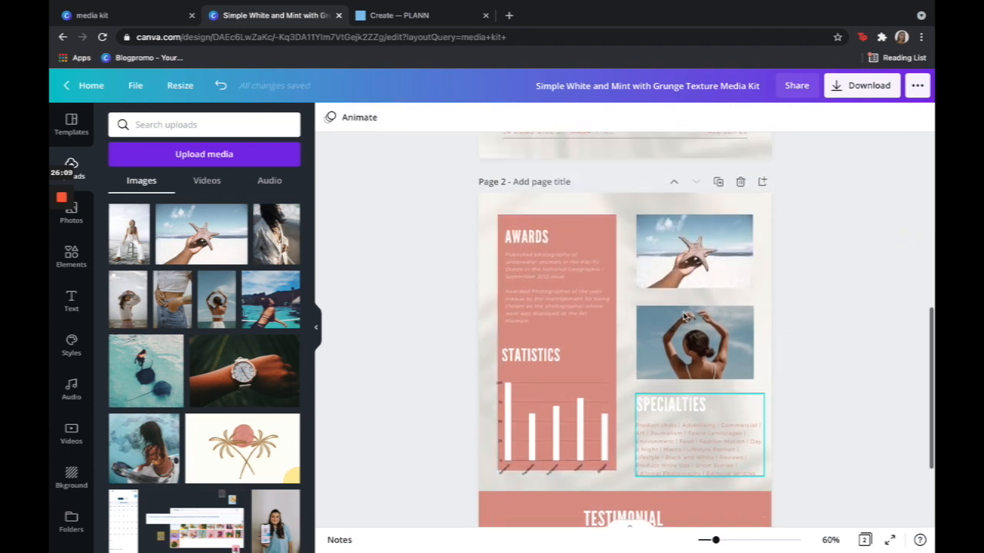
pyautogui.scroll(1, 791, 343)
pyautogui.scroll(-6, 791, 343)
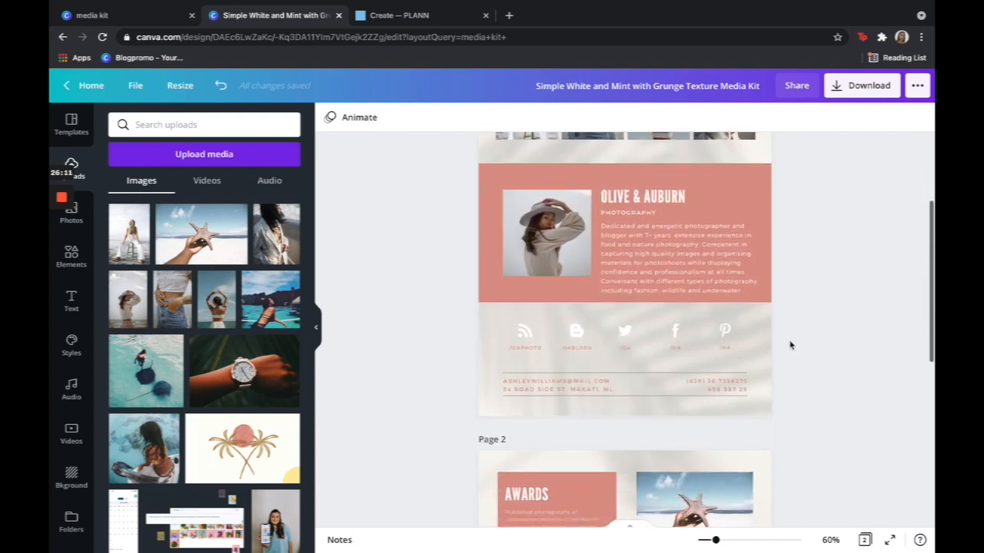
pyautogui.scroll(-1, 791, 345)
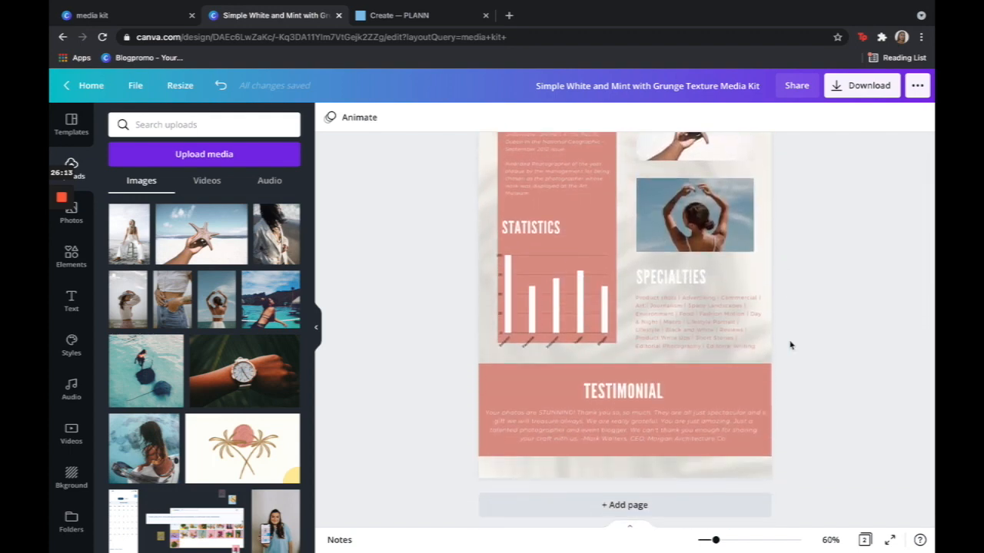
pyautogui.scroll(6, 791, 345)
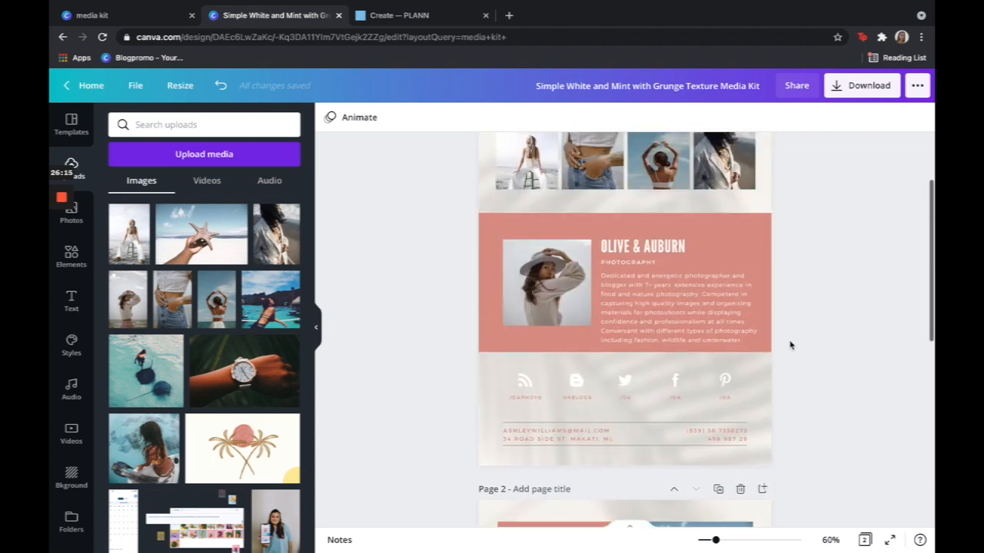
pyautogui.scroll(1, 791, 345)
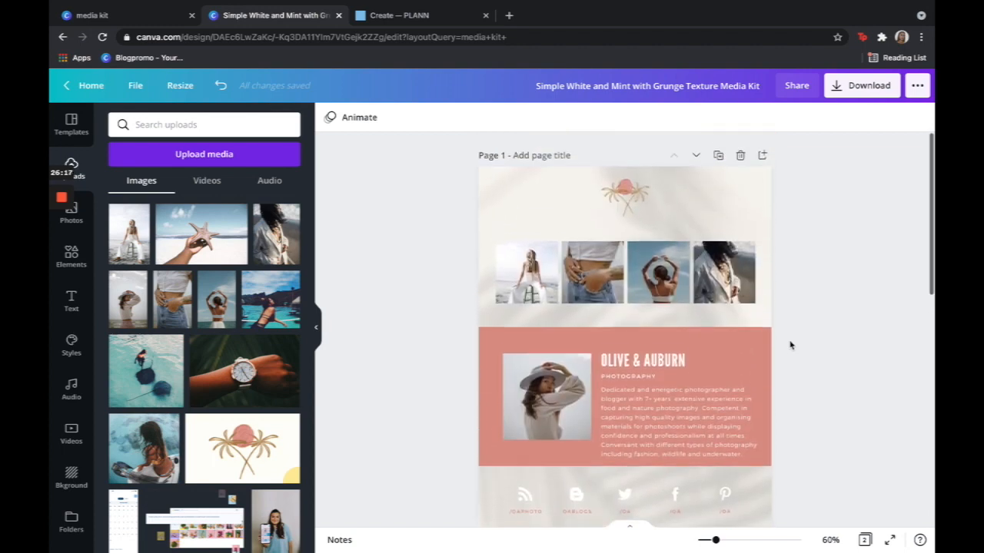
pyautogui.scroll(-3, 791, 345)
pyautogui.scroll(-4, 791, 345)
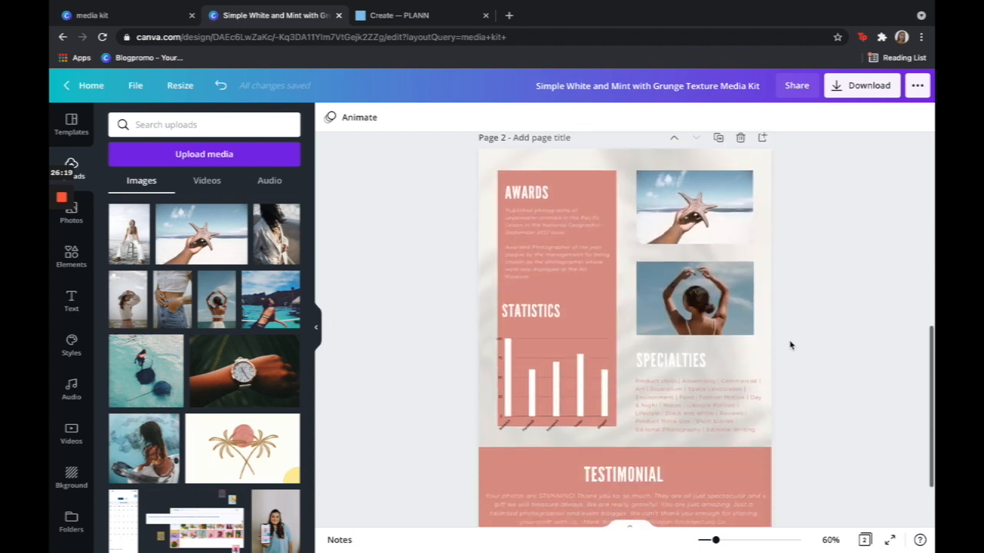
pyautogui.scroll(8, 791, 345)
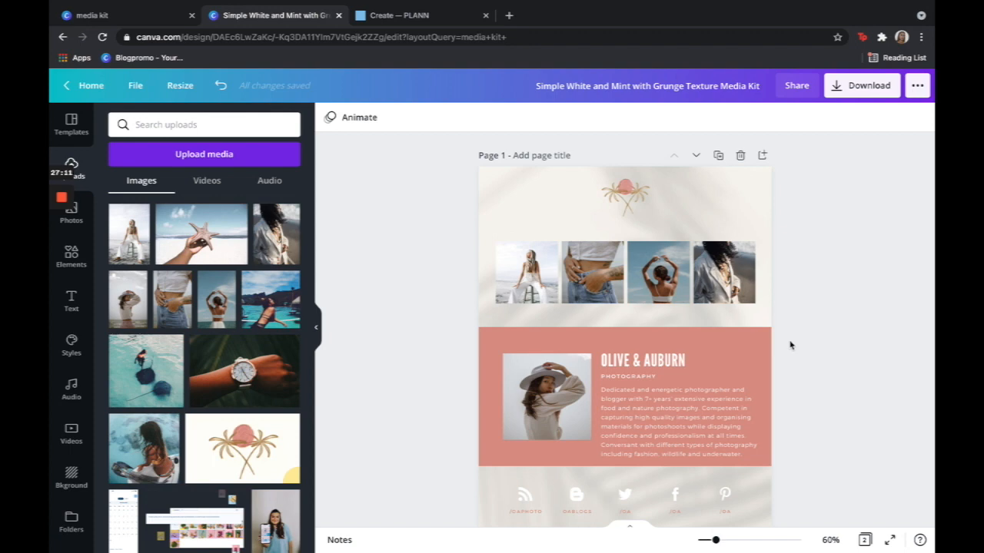
pyautogui.scroll(-5, 522, 332)
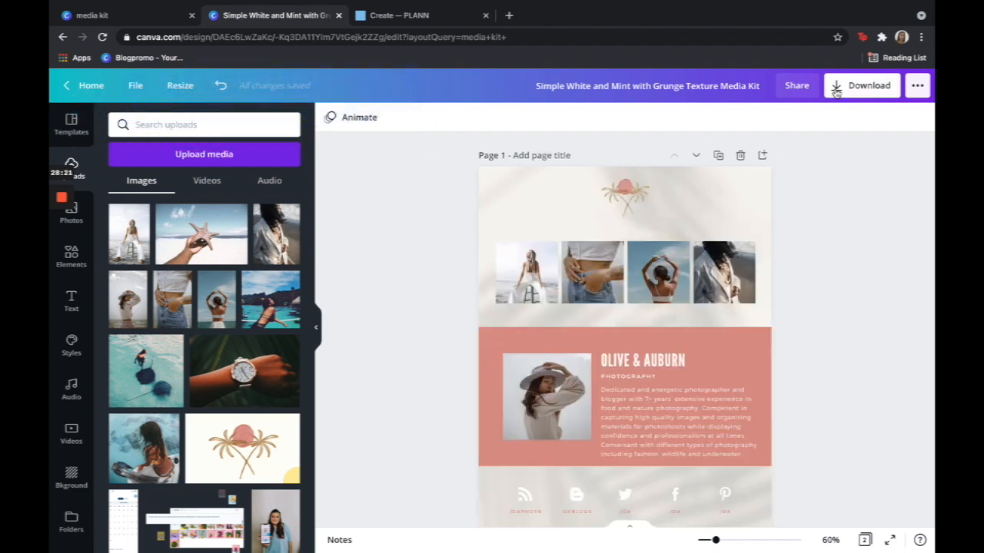
# - Download all pages of the media kit as a PDF Standard file
pyautogui.click(835, 89)
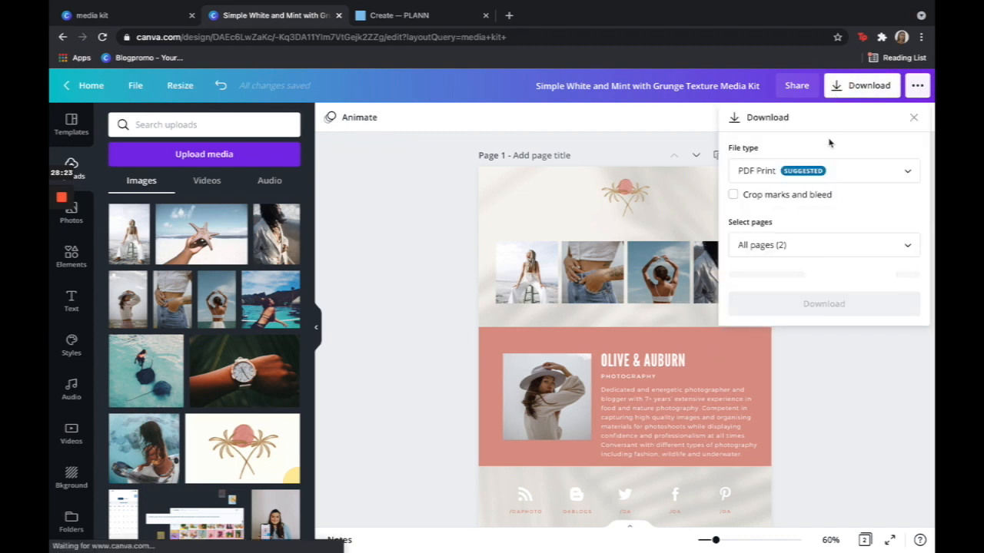
pyautogui.click(830, 178)
pyautogui.click(797, 147)
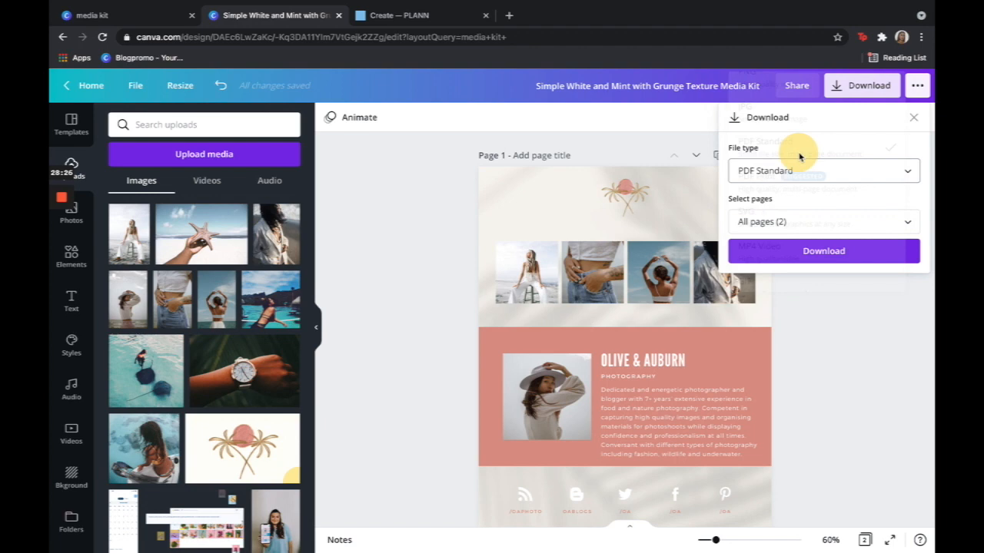
pyautogui.click(835, 226)
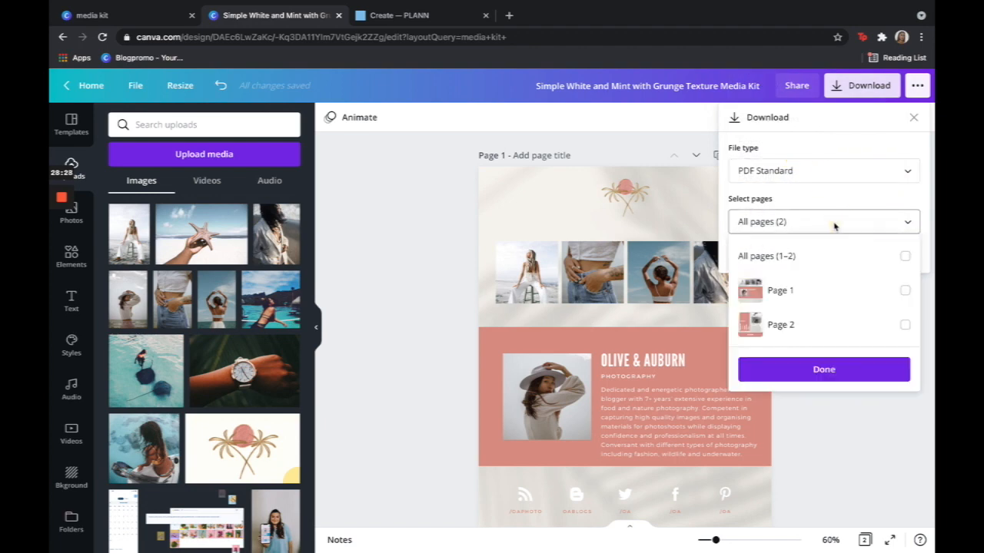
pyautogui.click(905, 259)
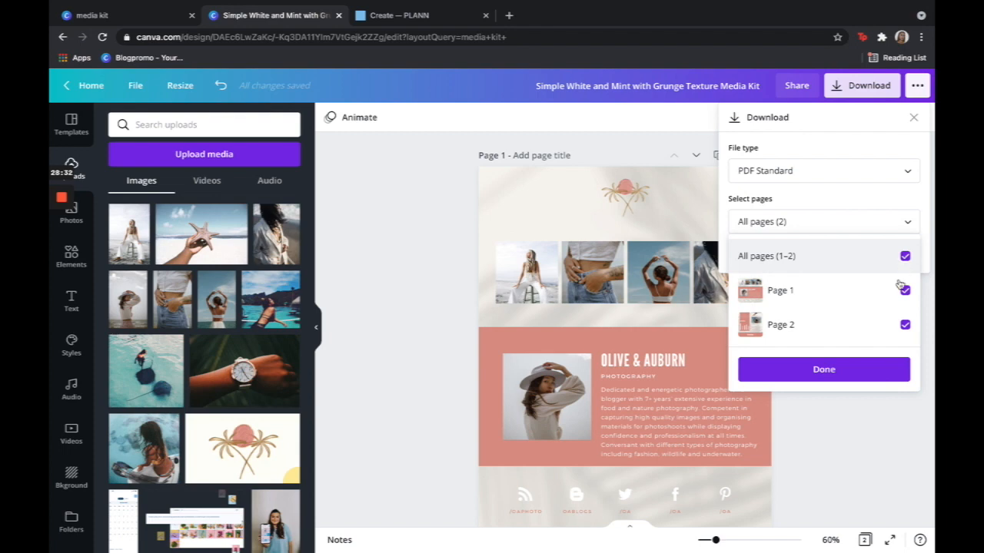
pyautogui.click(841, 374)
pyautogui.click(823, 252)
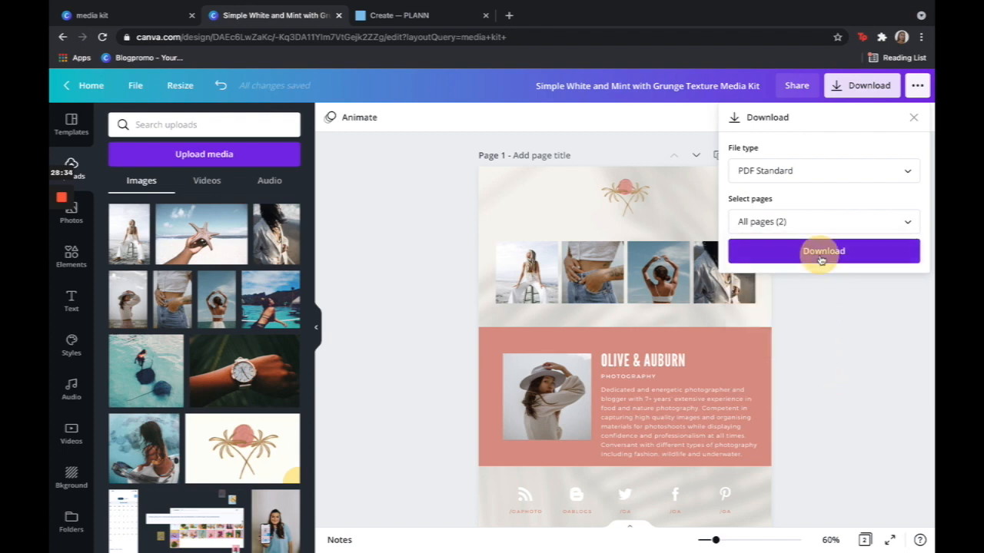
# - Check both pages of the downloaded media kit PDF, including the photos, bio, social handles, awards and statistics
pyautogui.moveTo(123, 16)
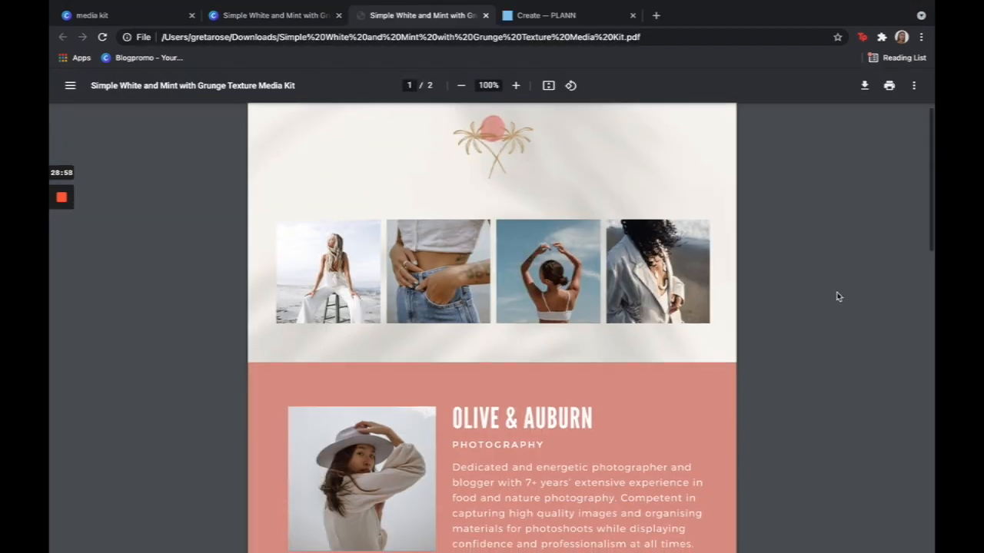
pyautogui.scroll(-10, 836, 296)
pyautogui.scroll(-10, 838, 297)
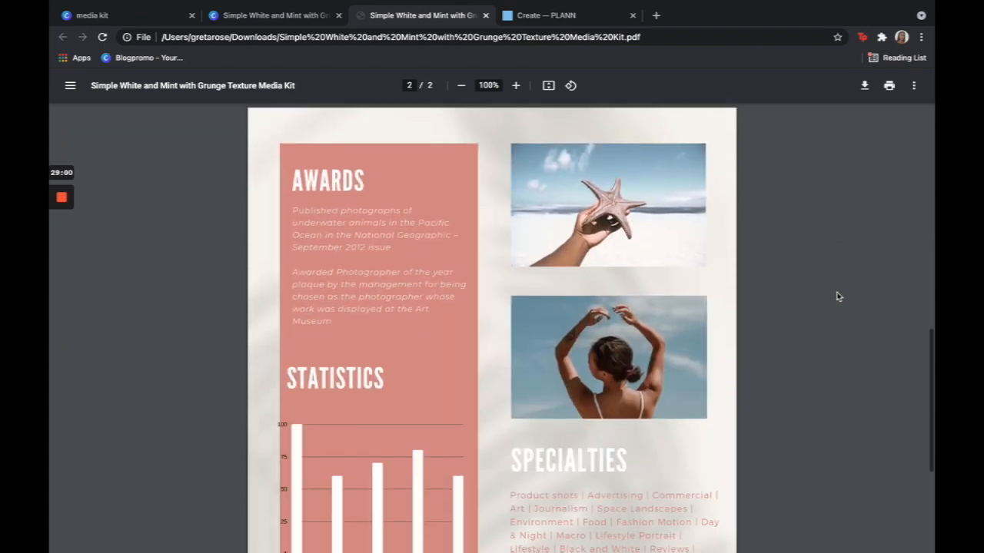
pyautogui.scroll(3, 837, 297)
pyautogui.scroll(15, 838, 297)
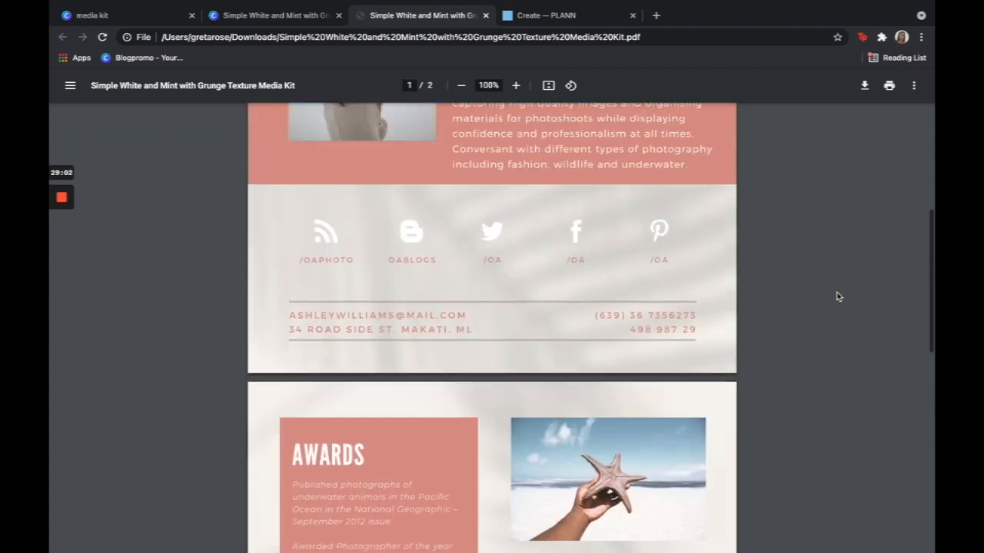